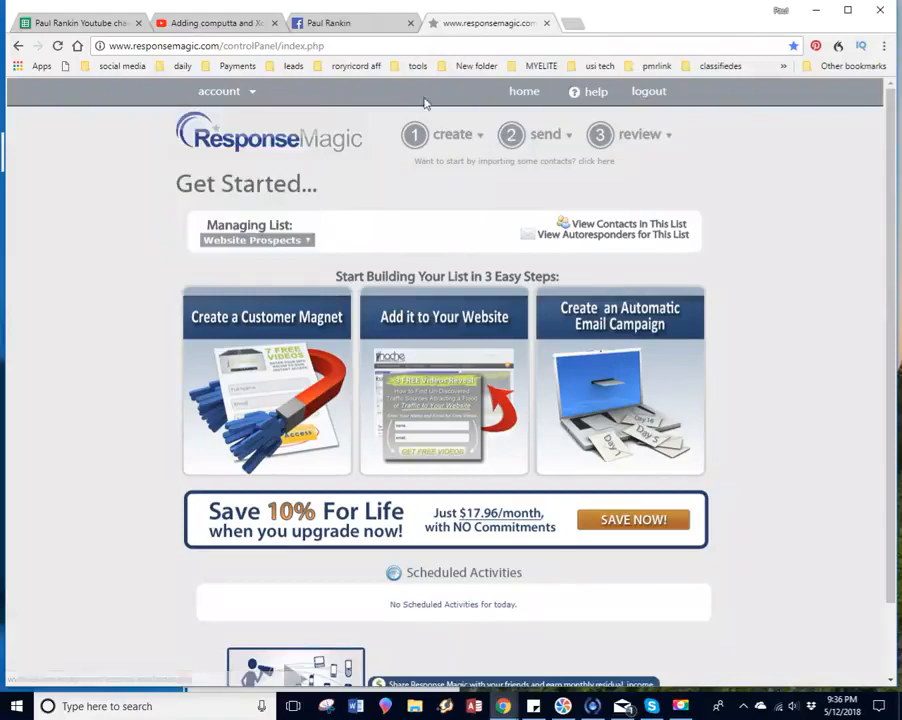
# - Start a new opt-in form and choose Website Prospects as the list it adds contacts to
pyautogui.moveTo(446, 137)
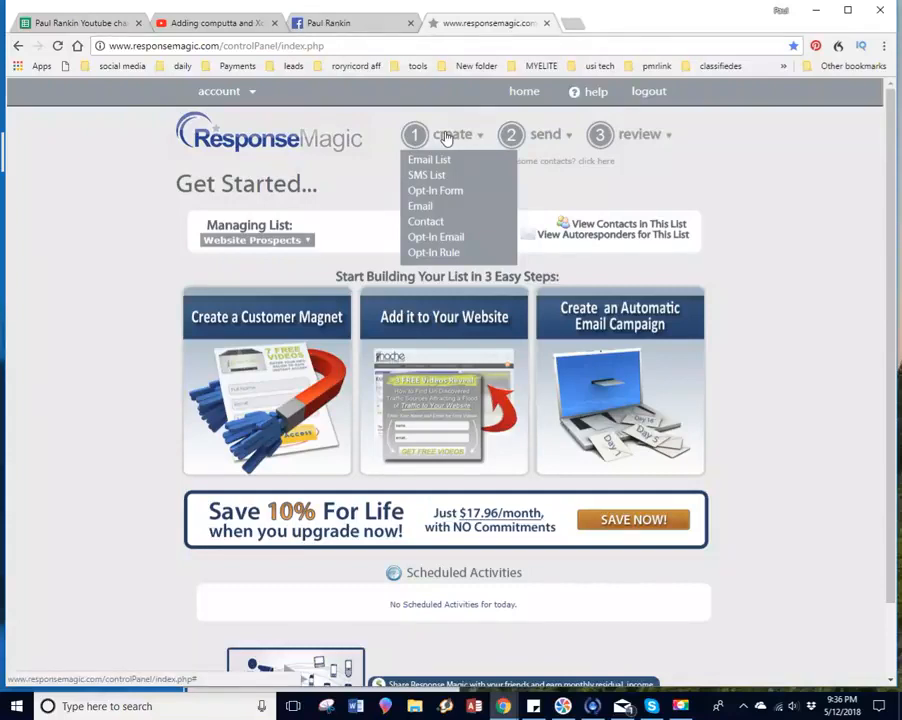
pyautogui.click(460, 197)
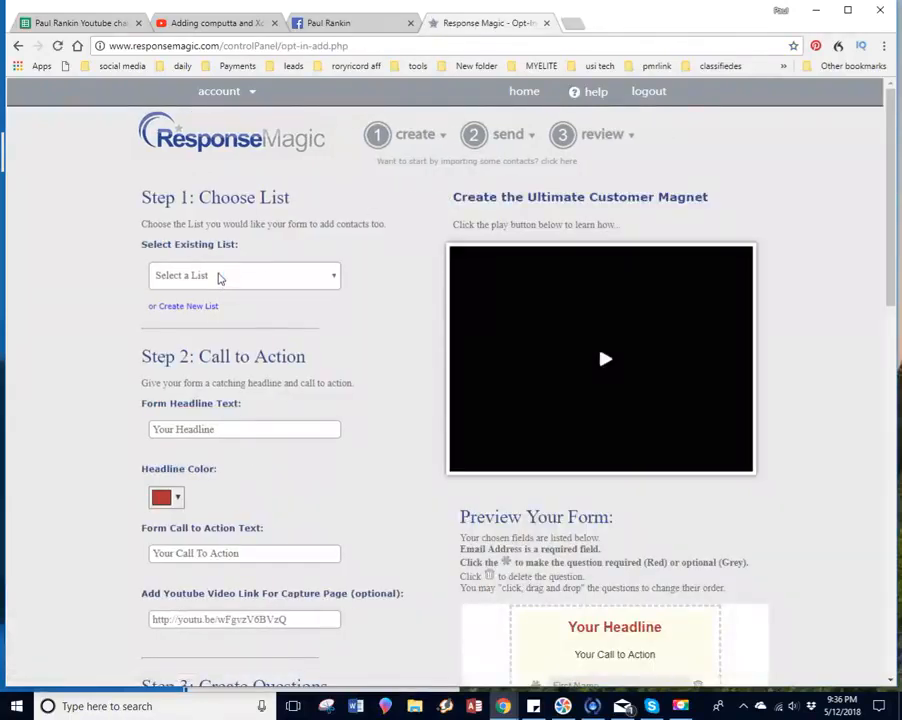
pyautogui.click(221, 278)
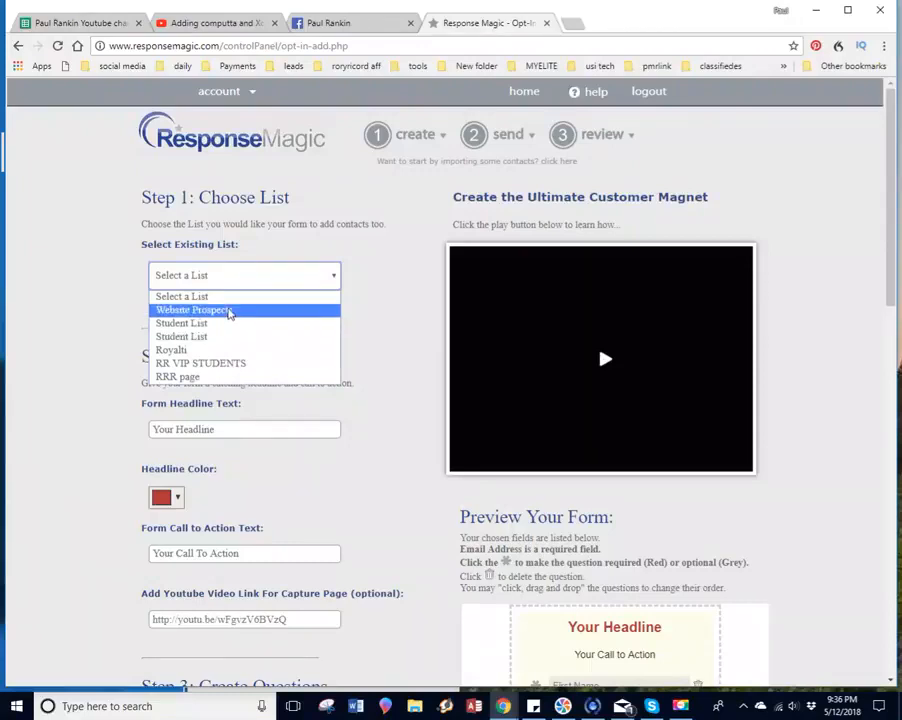
pyautogui.click(229, 313)
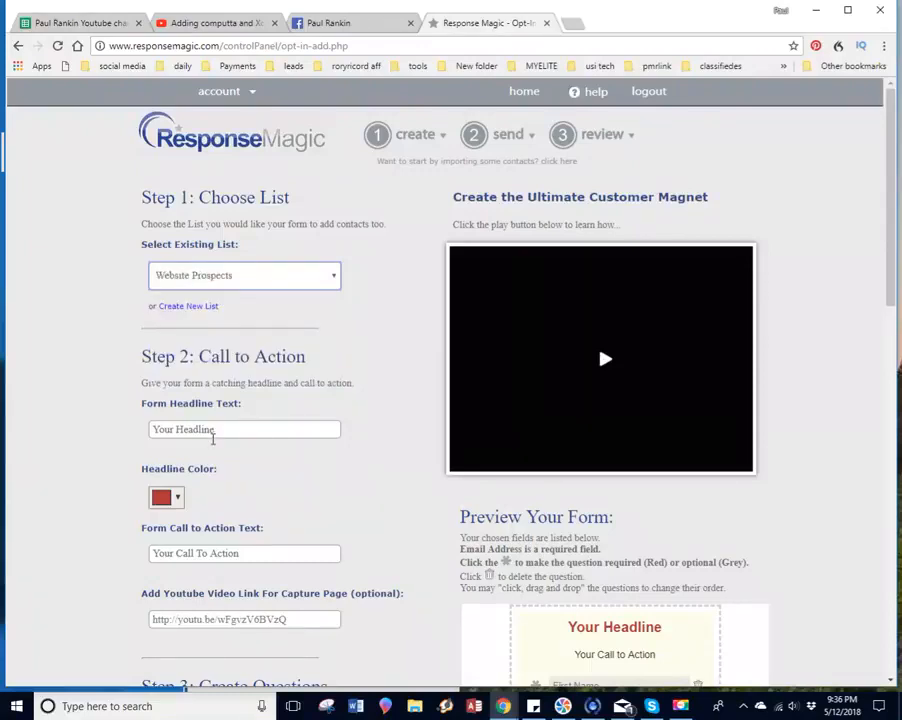
# - Set the form headline to "Please sign up to receive my news letter about all the great offers"
pyautogui.tripleClick(213, 430)
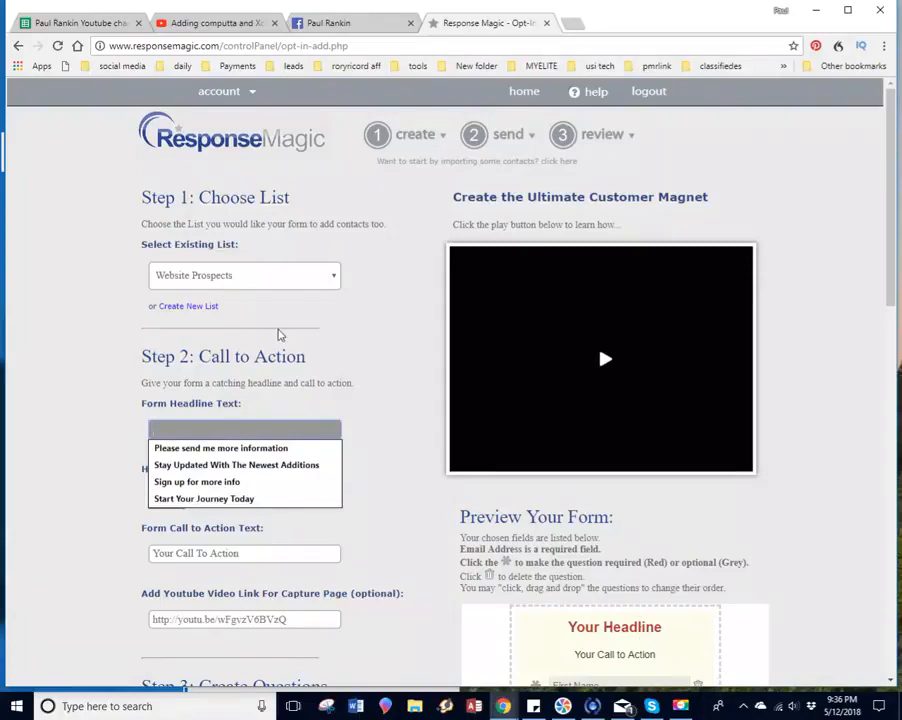
pyautogui.write('les')
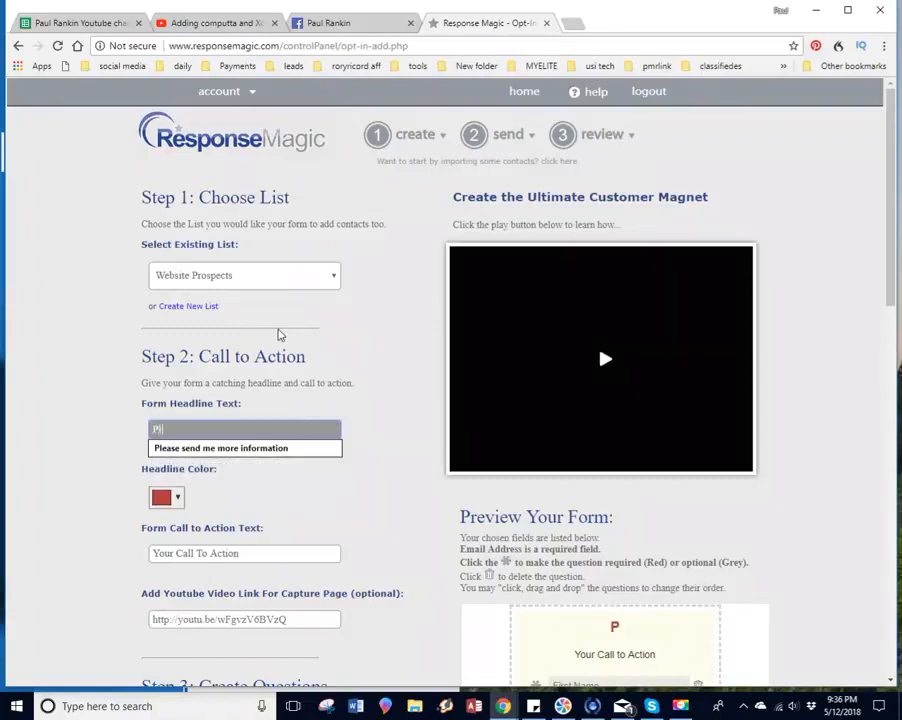
pyautogui.press('BackSpace')
pyautogui.write('ase')
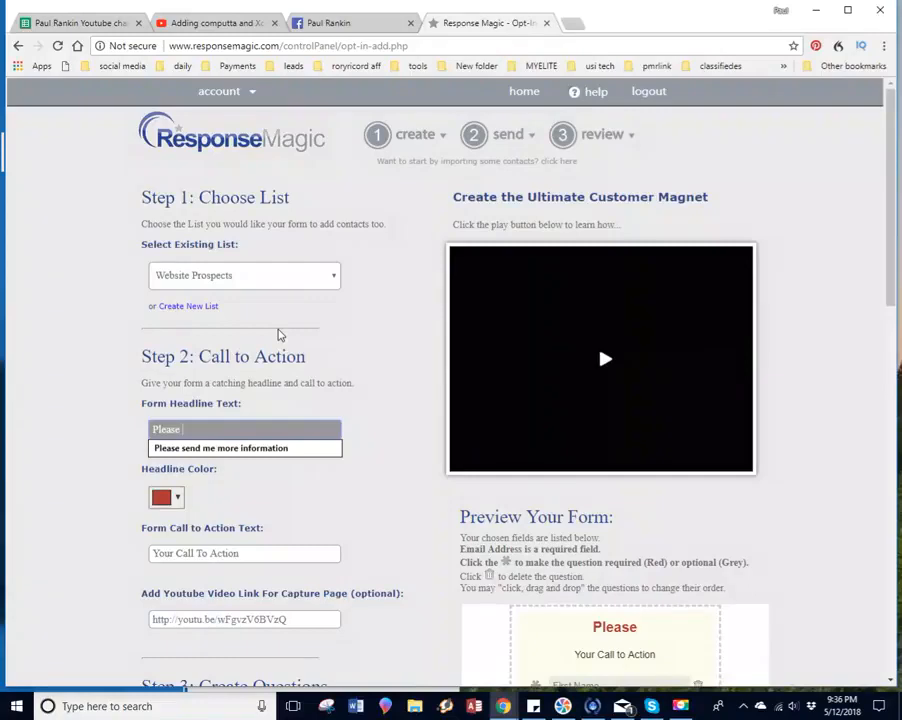
pyautogui.write(' sing')
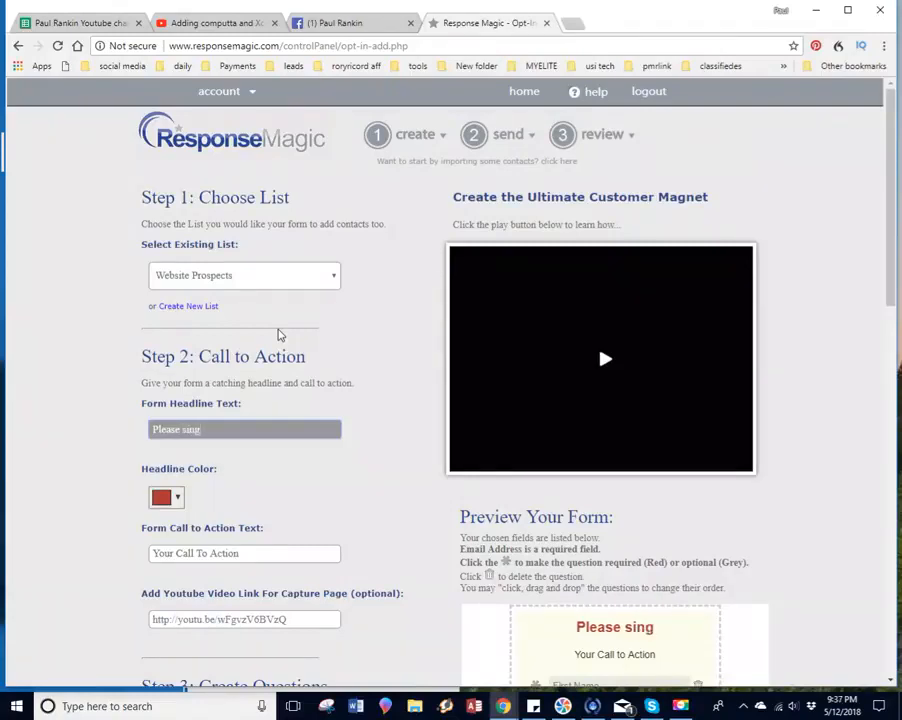
pyautogui.press('BackSpace')
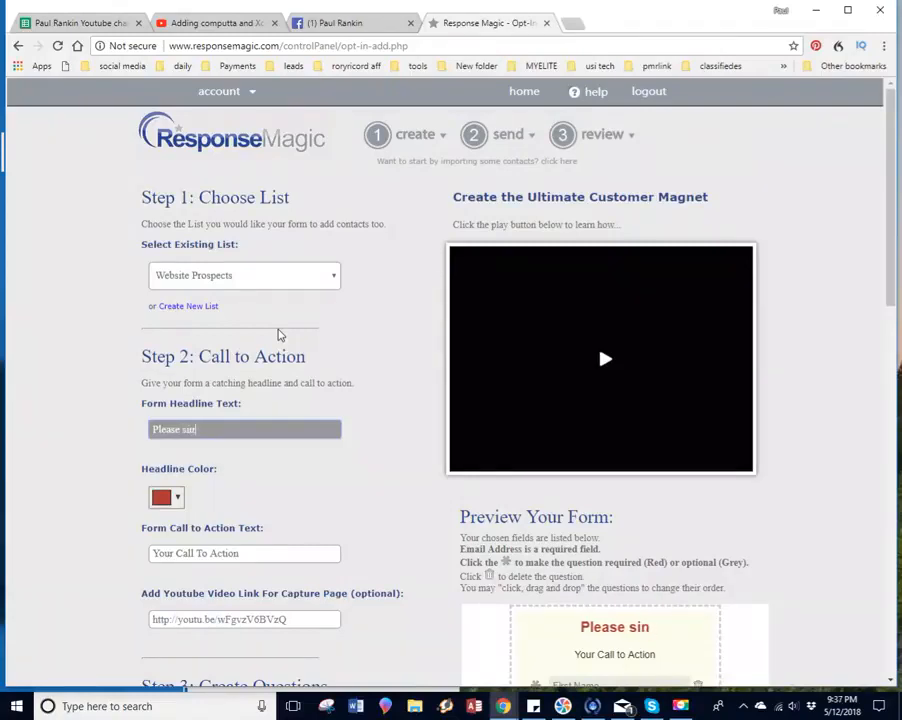
pyautogui.write('g upp')
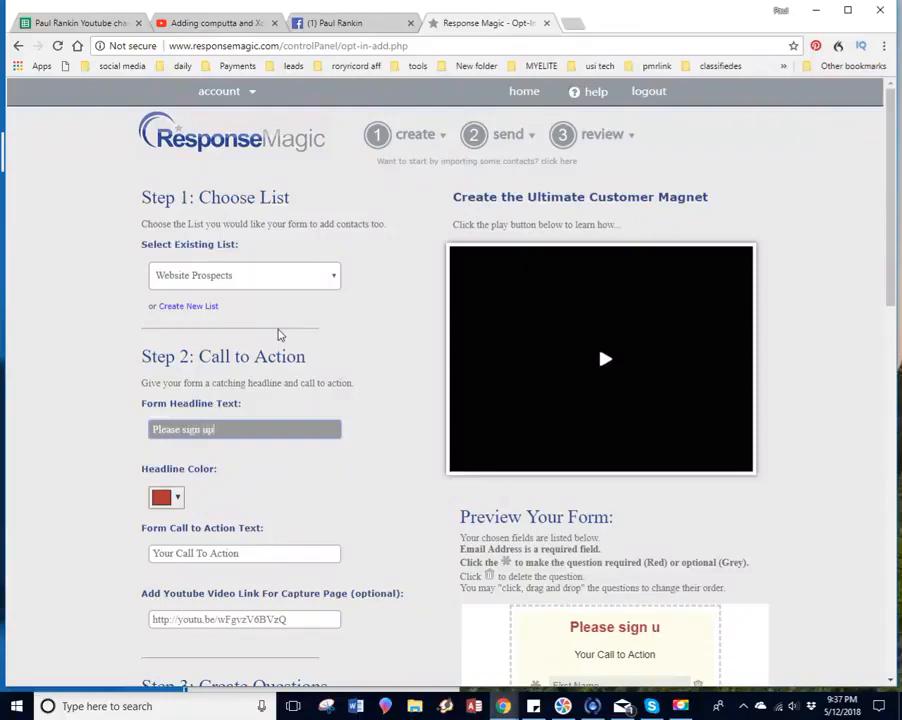
pyautogui.press('BackSpace')
pyautogui.write('to ')
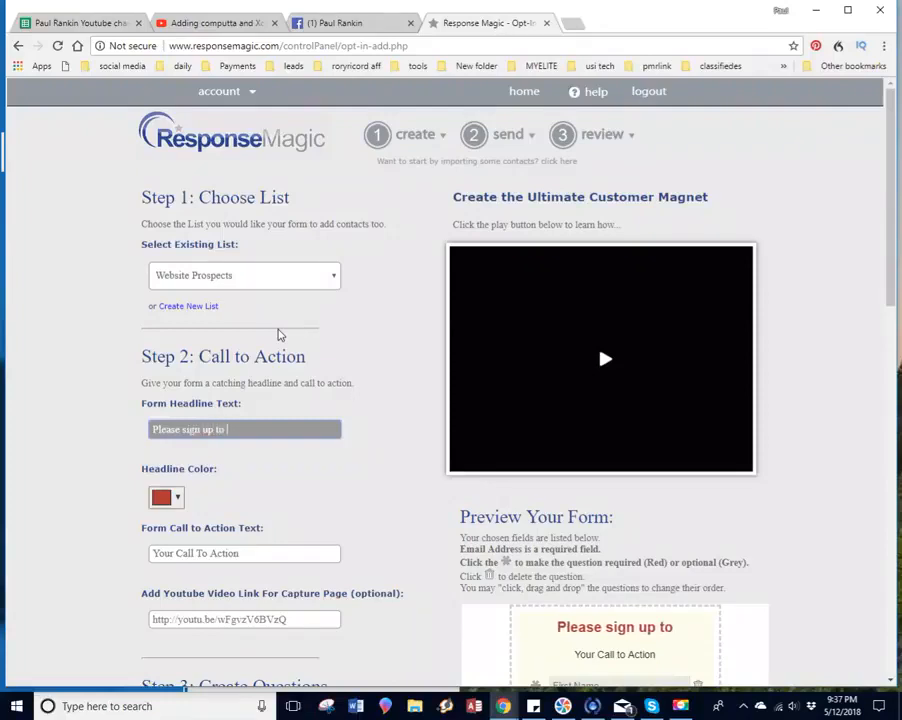
pyautogui.write('rec')
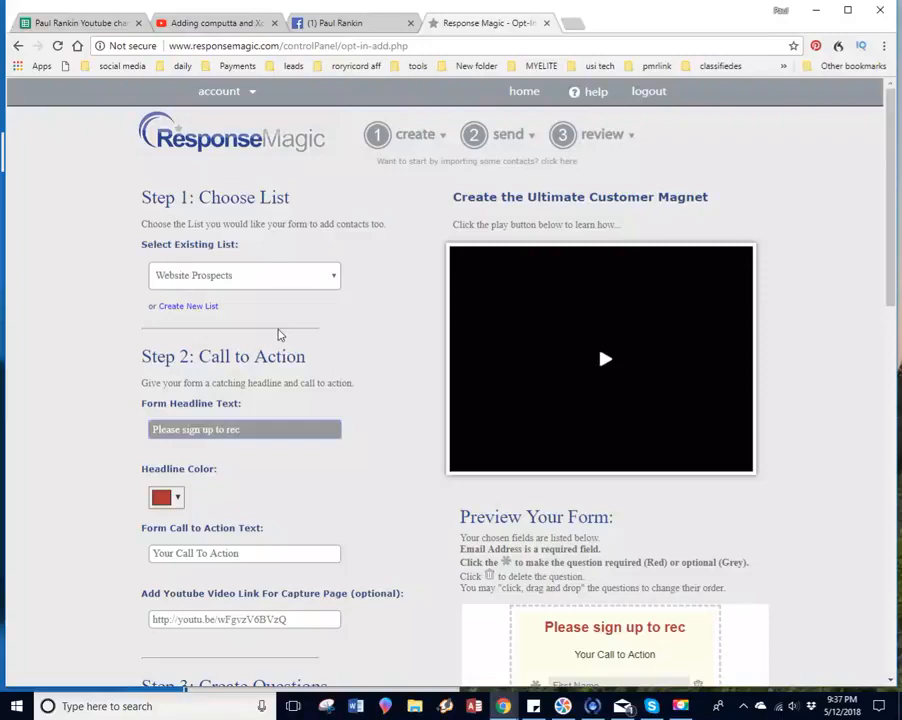
pyautogui.write('ieve')
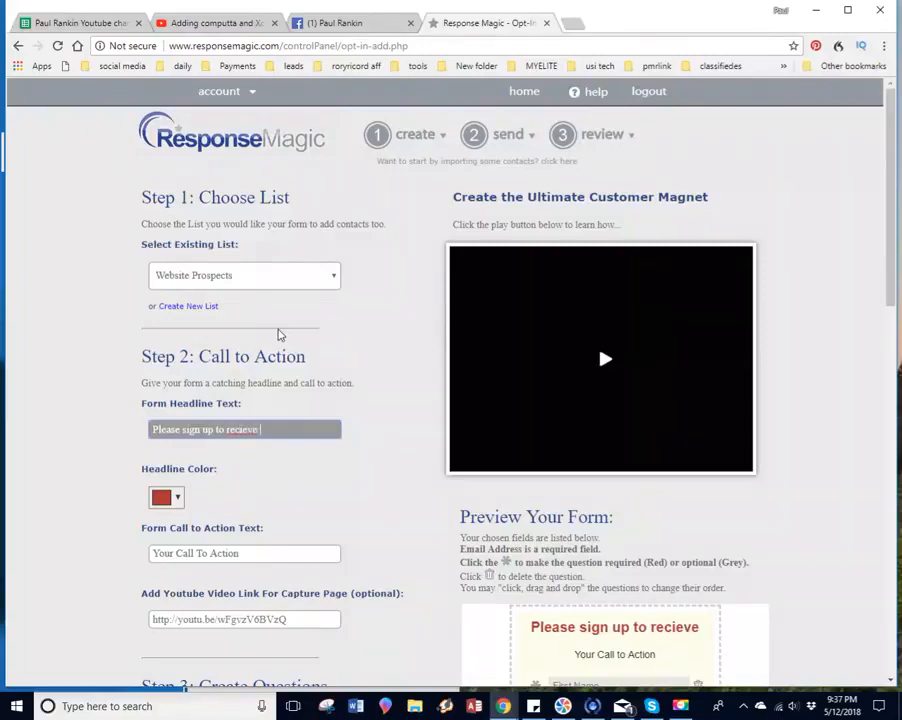
pyautogui.press('BackSpace')
pyautogui.press('BackSpace')
pyautogui.press('BackSpace')
pyautogui.press('BackSpace')
pyautogui.press('BackSpace')
pyautogui.write('eive ')
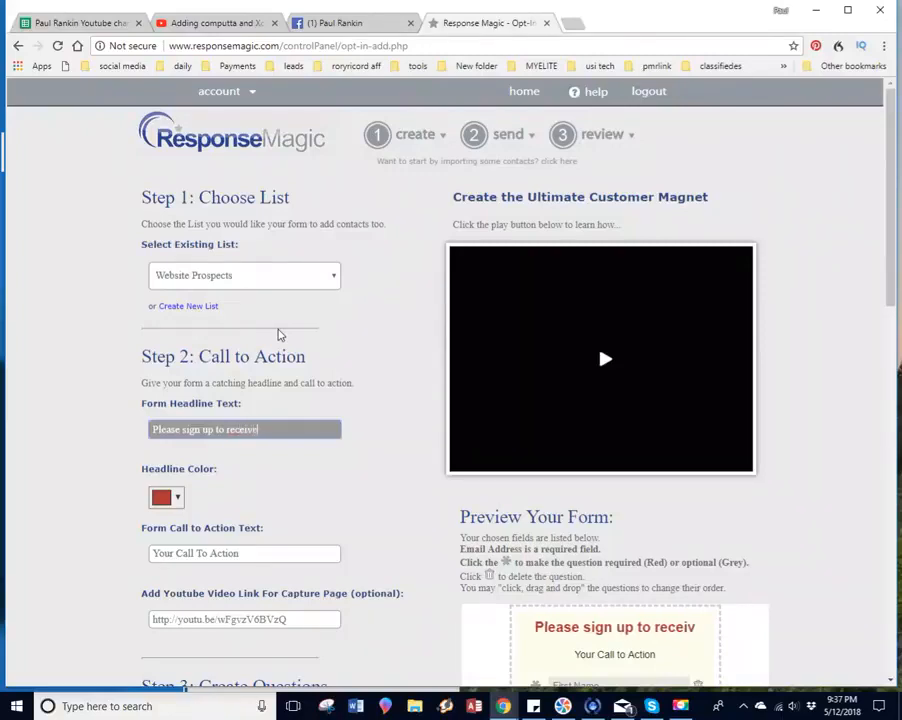
pyautogui.write('my ')
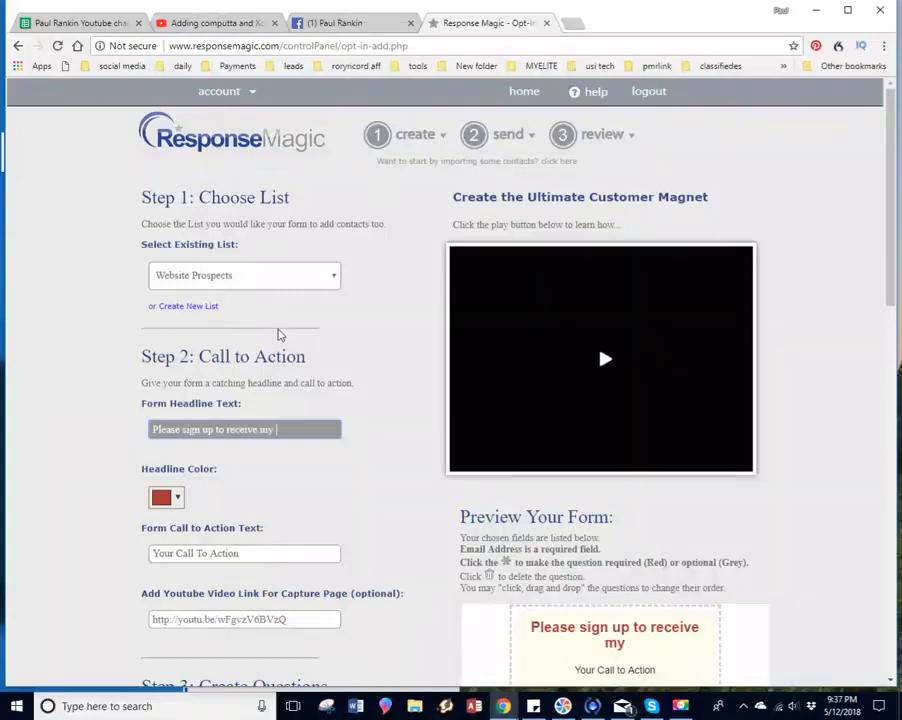
pyautogui.write('news ')
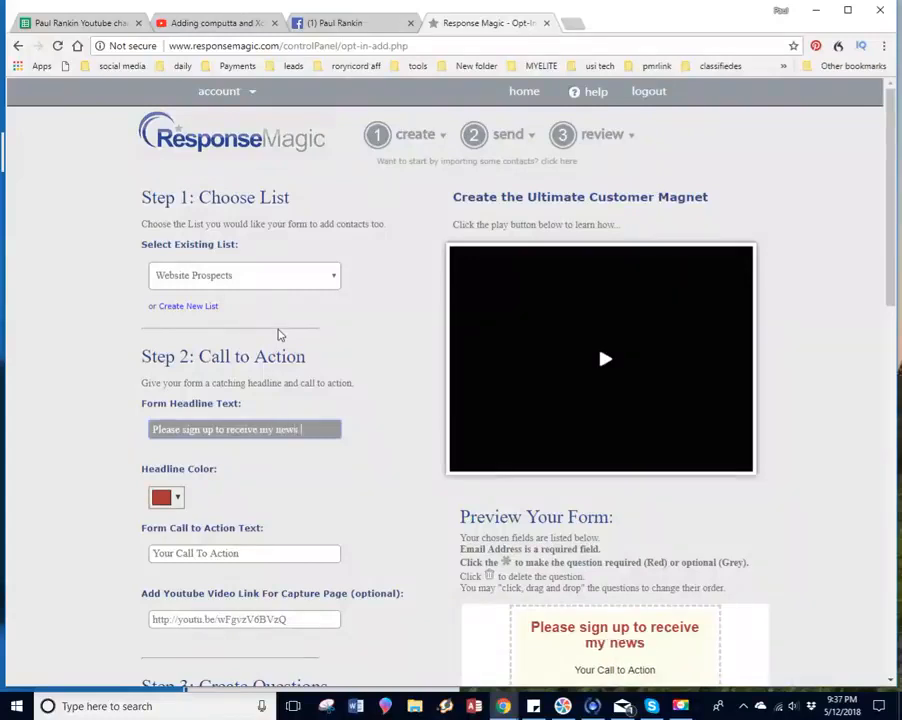
pyautogui.write('letter a')
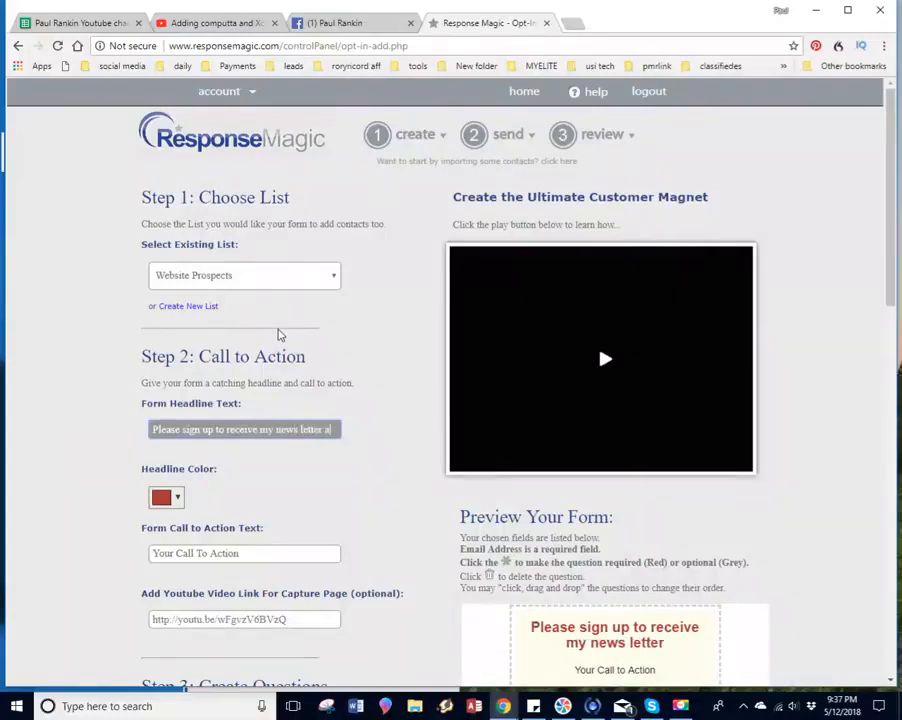
pyautogui.write('bout all t')
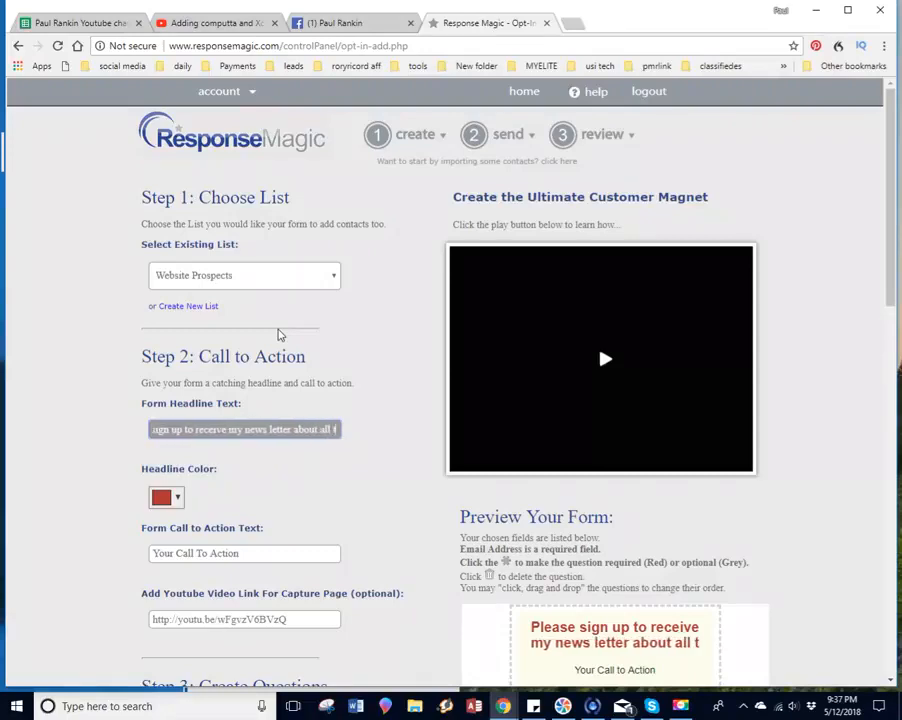
pyautogui.write('he great offers')
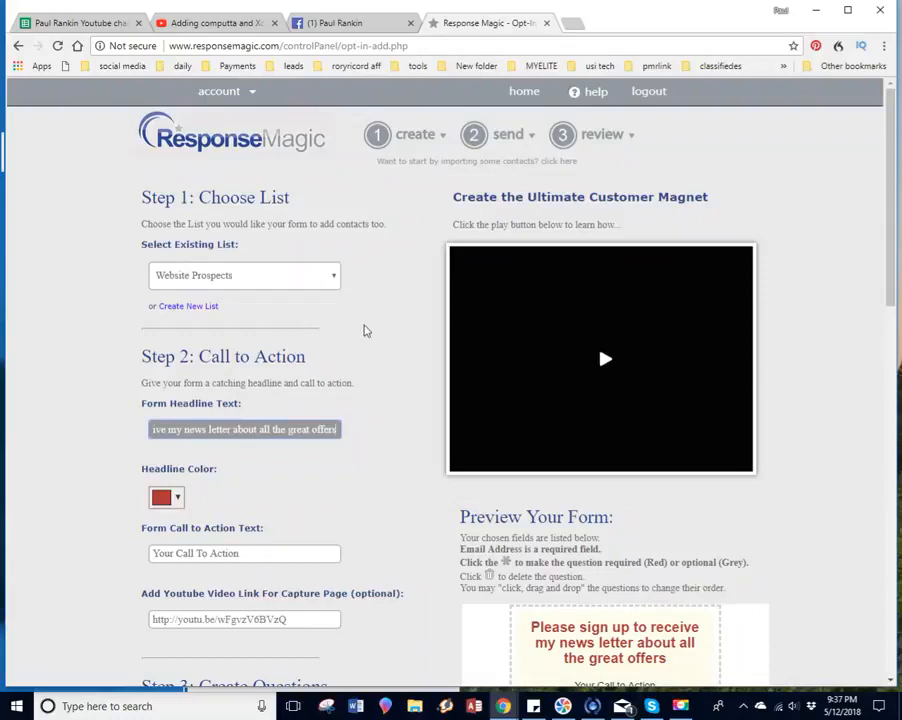
# - Set the form's call to action text to "Sign up now"
pyautogui.scroll(-2, 434, 390)
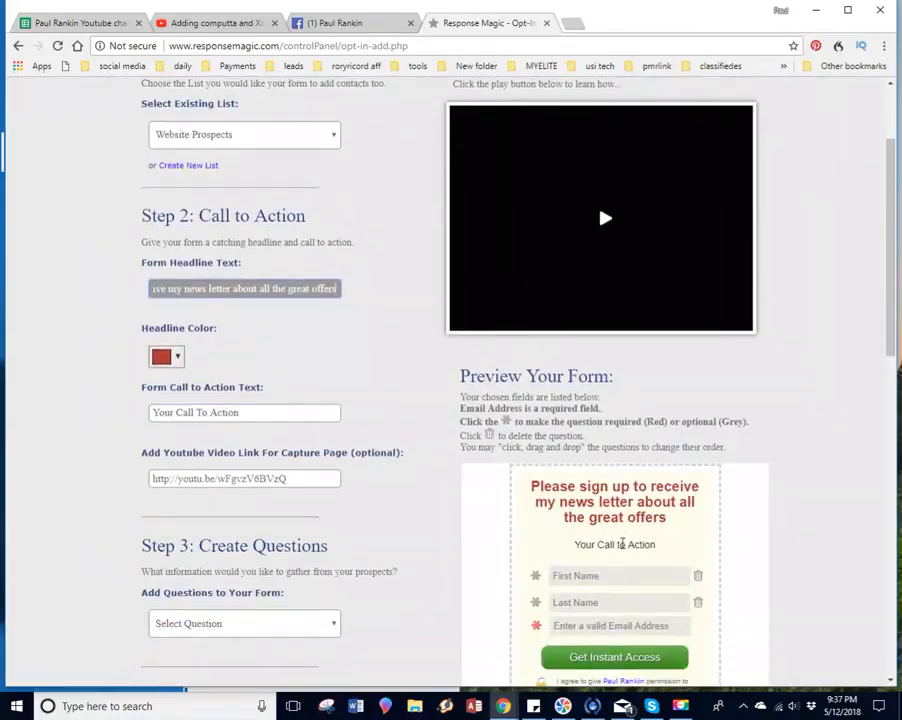
pyautogui.tripleClick(622, 544)
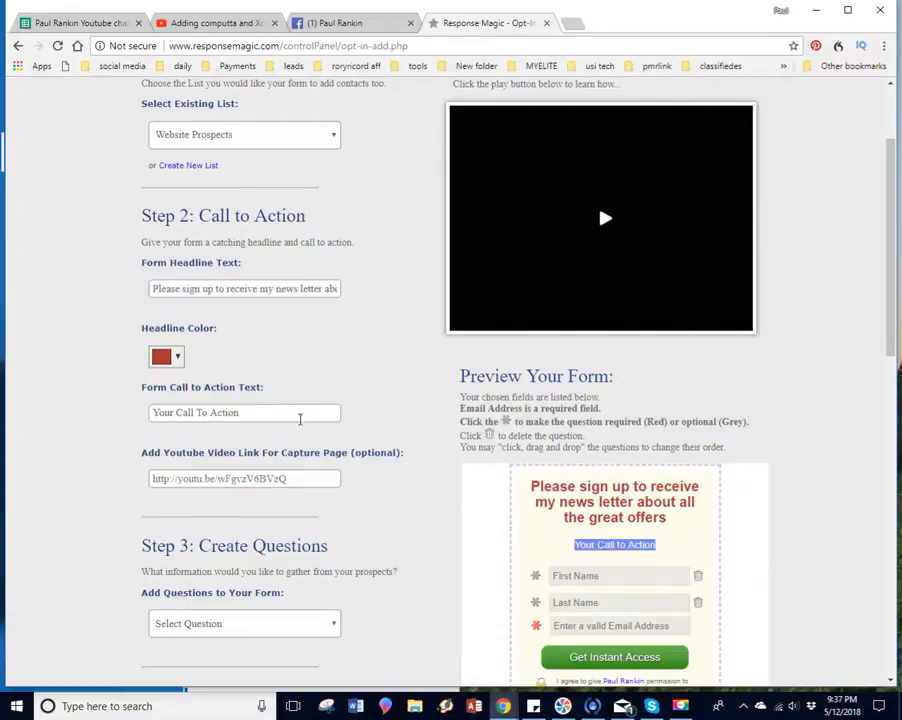
pyautogui.click(285, 417)
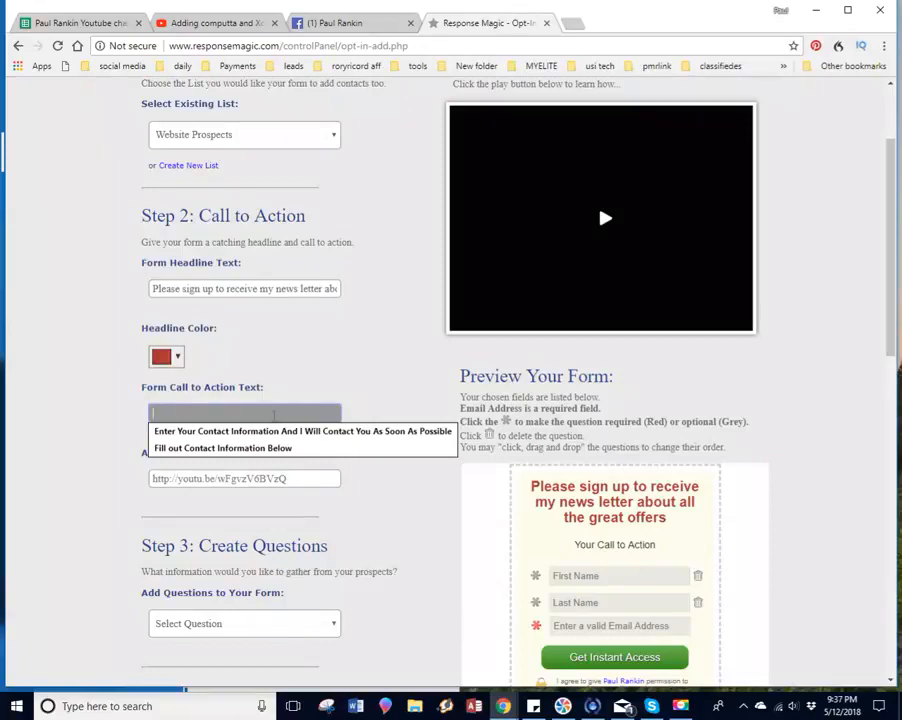
pyautogui.write('Sign up now!')
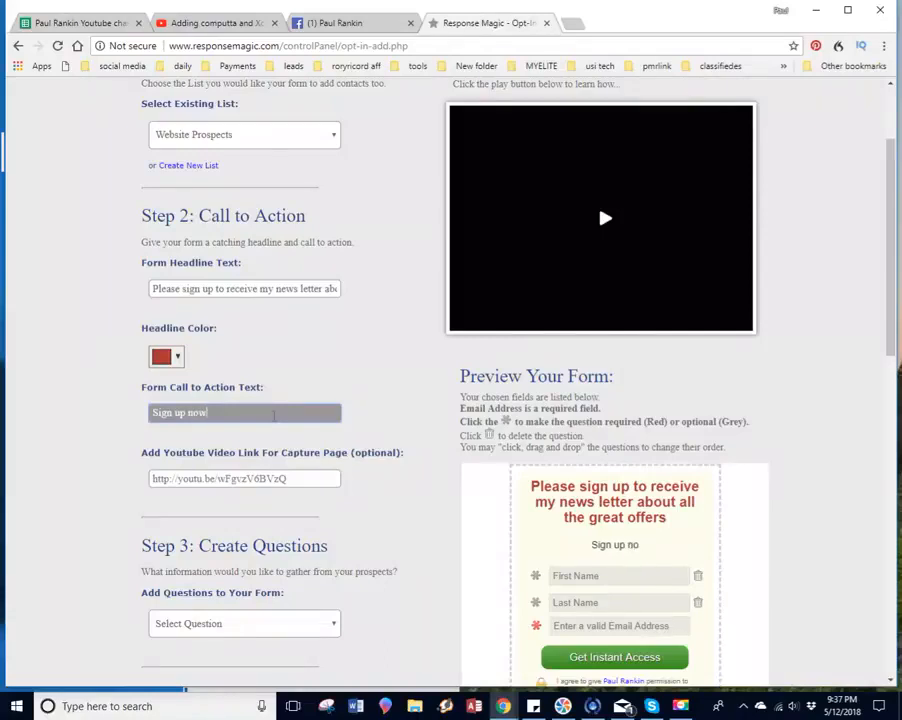
# - Make the First Name and Last Name questions required in the form preview
pyautogui.scroll(-3, 547, 430)
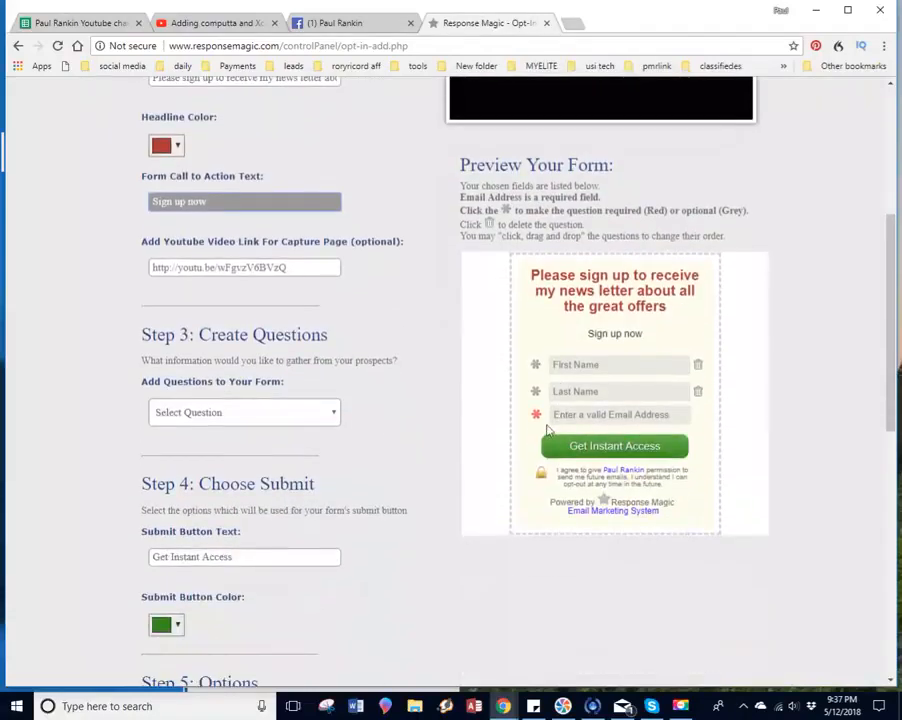
pyautogui.click(535, 365)
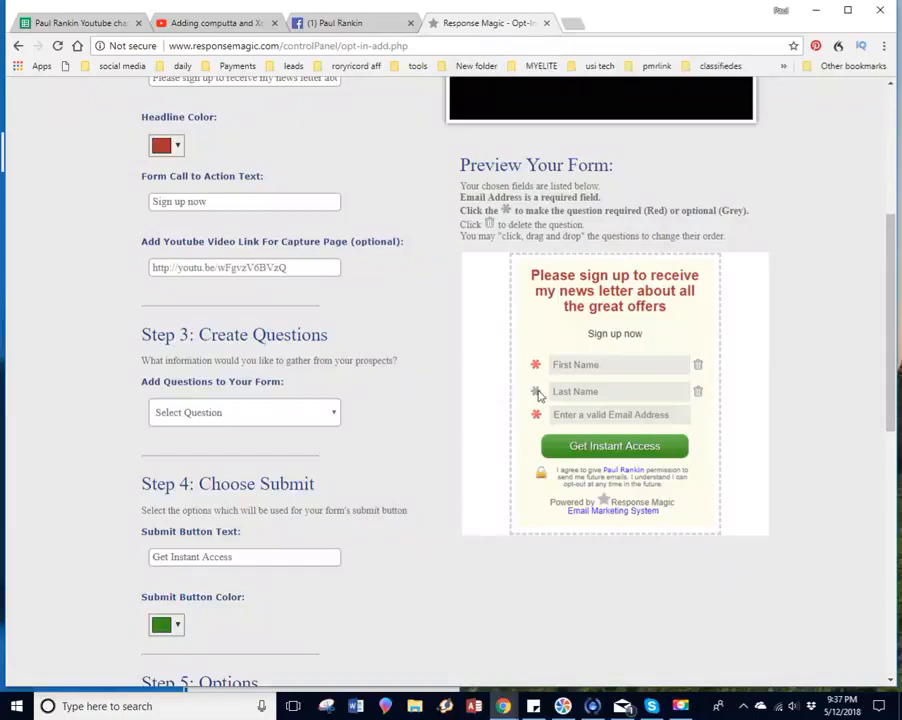
pyautogui.click(536, 392)
# - Add a Telephone question to the form and leave it optional
pyautogui.click(334, 416)
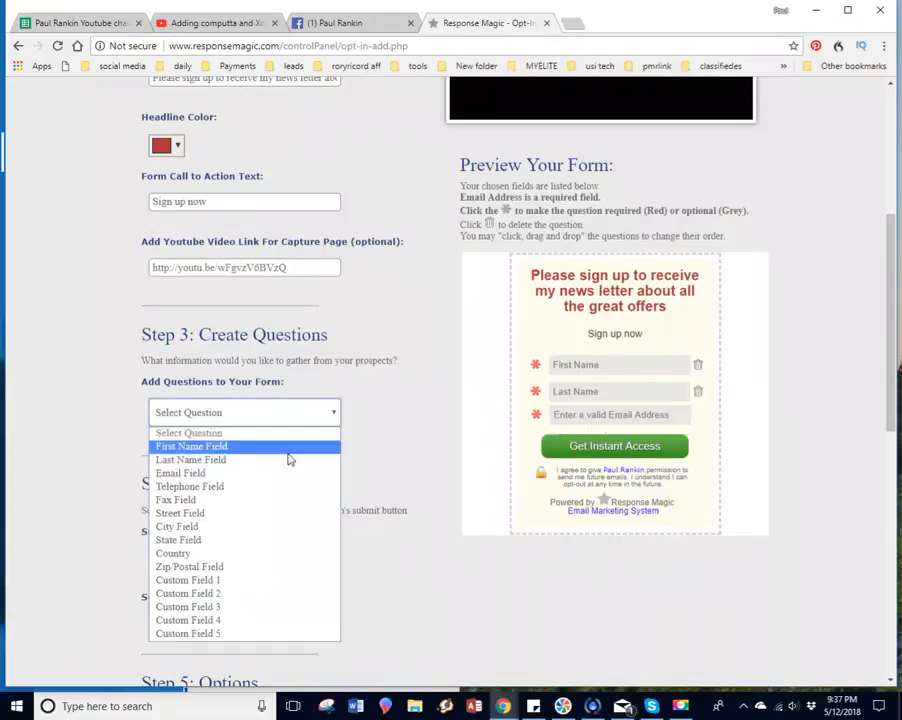
pyautogui.click(283, 486)
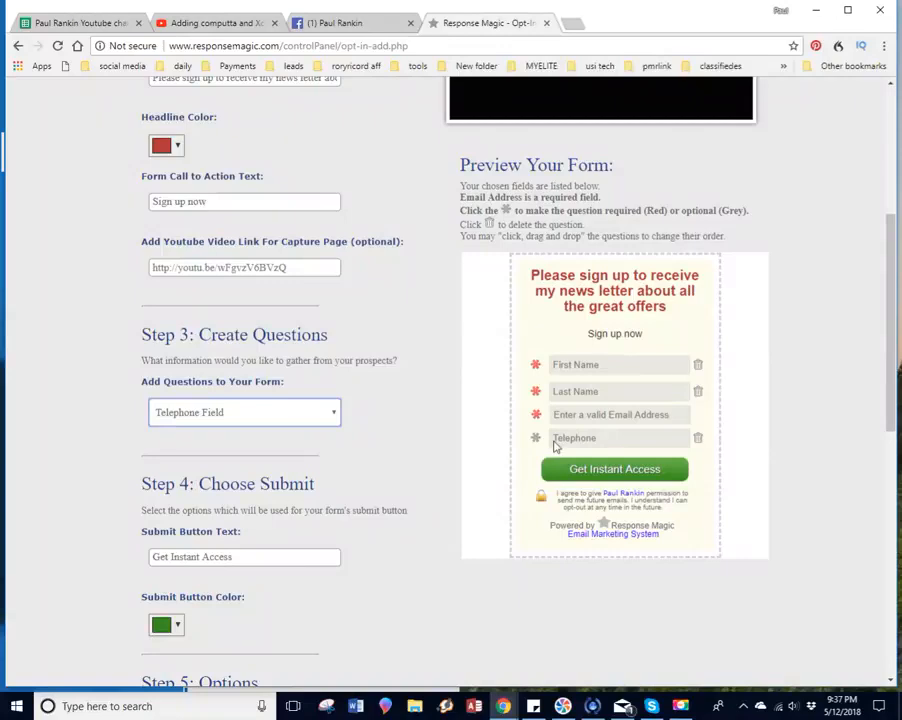
pyautogui.click(535, 438)
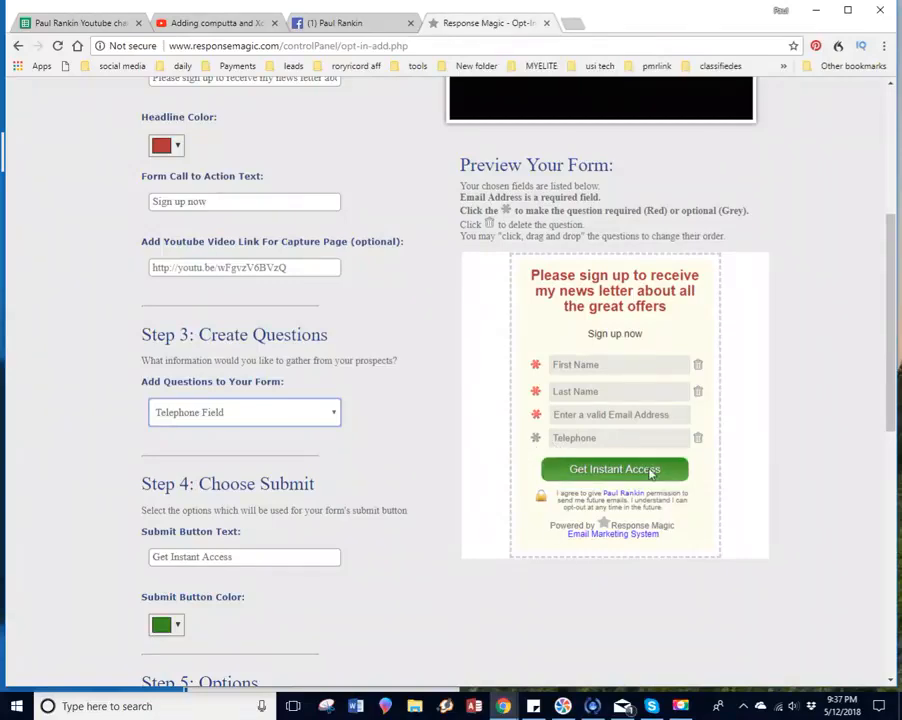
# - Replace the submit button's text with "Register now"
pyautogui.scroll(-3, 274, 476)
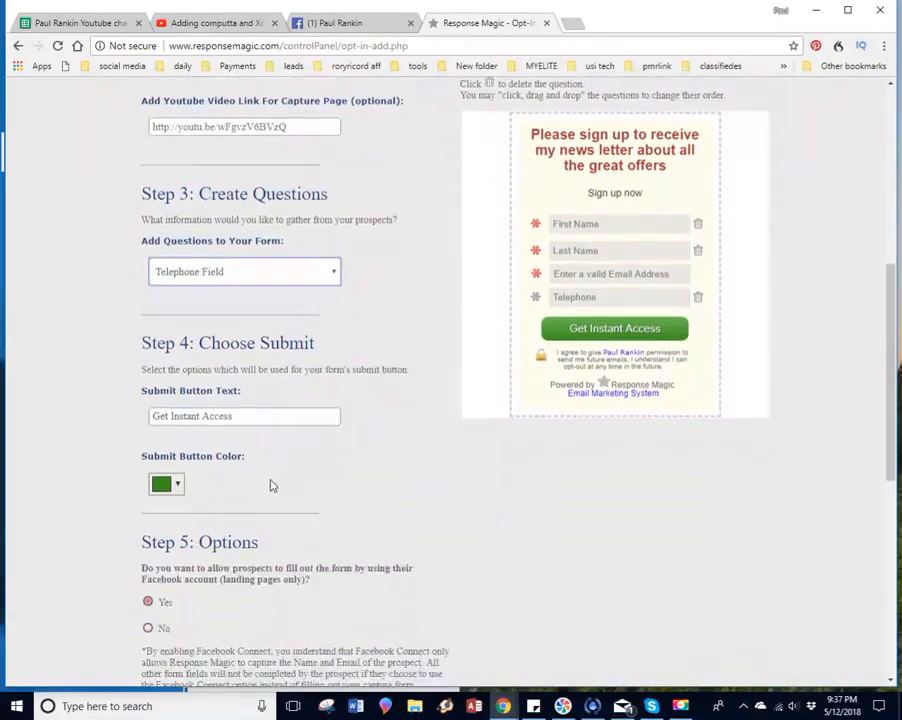
pyautogui.tripleClick(249, 415)
pyautogui.press('BackSpace')
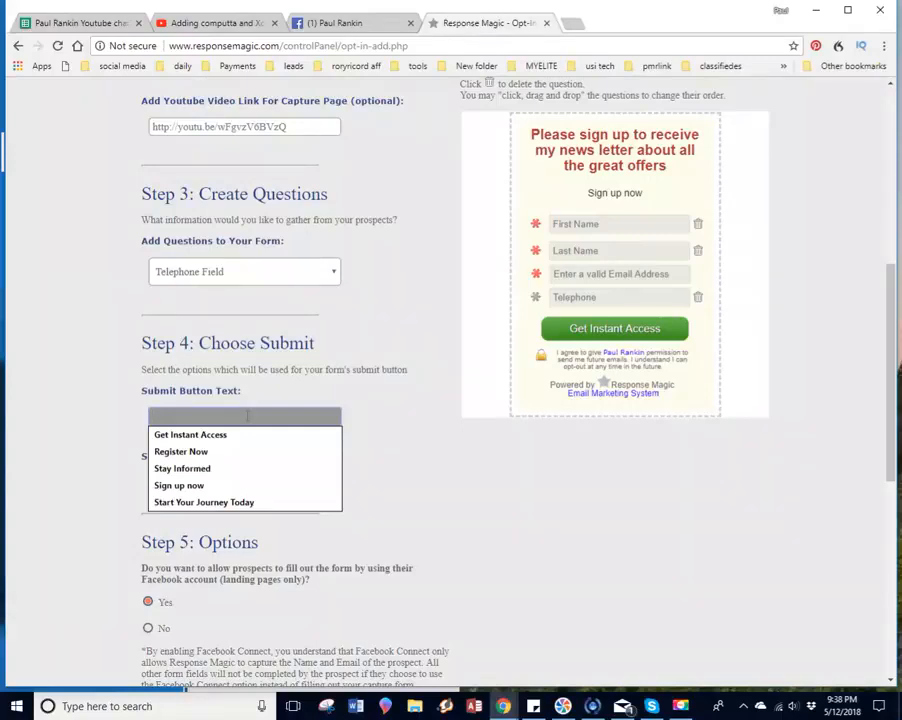
pyautogui.write('Register now')
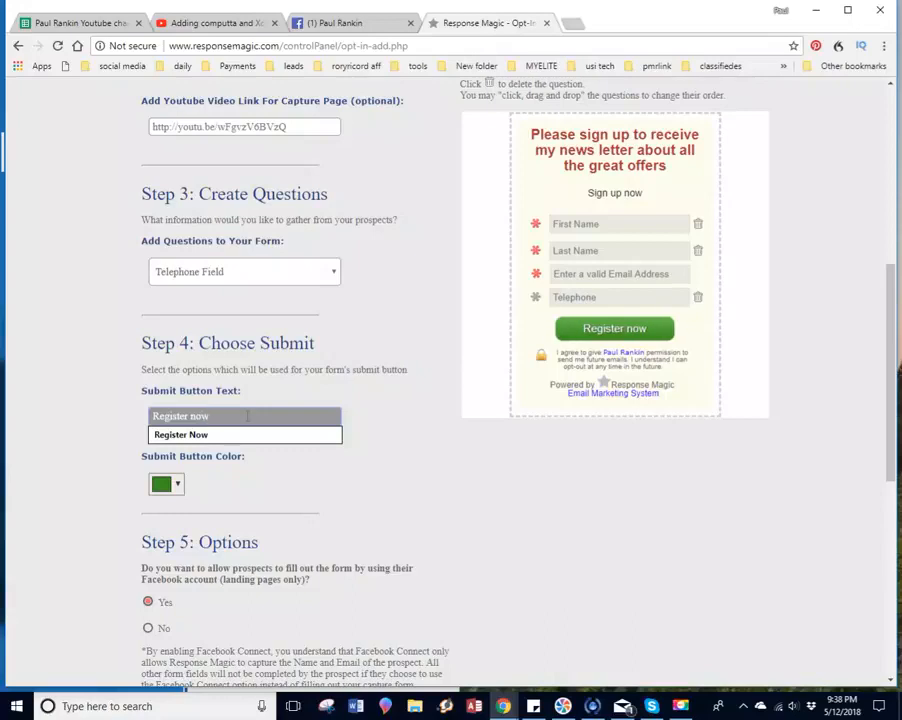
# - Change the submit button's color to dark red and apply it
pyautogui.click(180, 486)
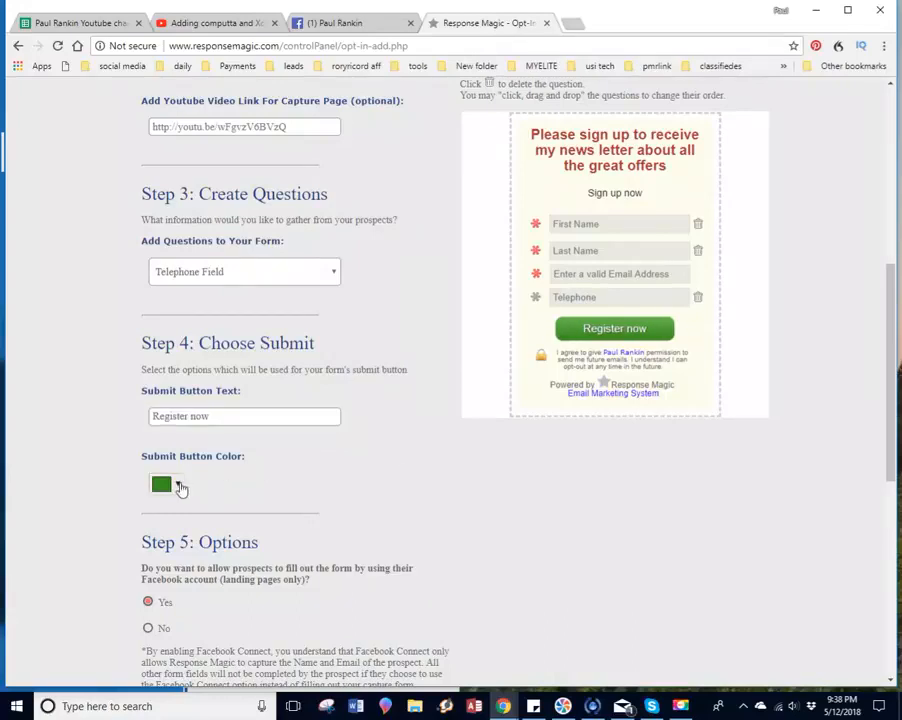
pyautogui.click(179, 486)
pyautogui.click(268, 515)
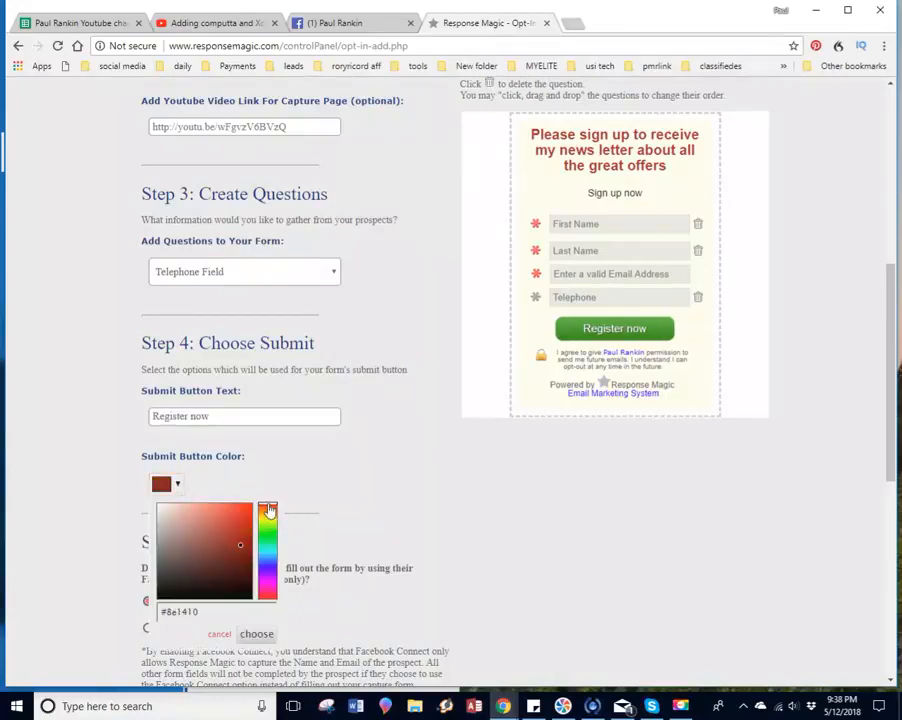
pyautogui.moveTo(268, 515); pyautogui.dragTo(270, 507)
pyautogui.click(256, 634)
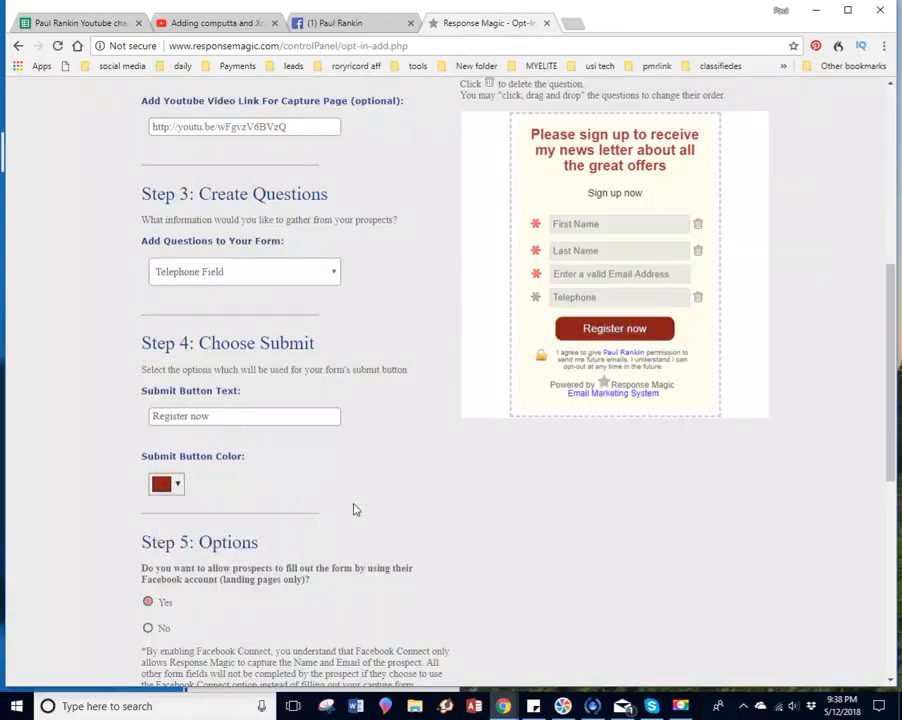
pyautogui.scroll(-3, 362, 515)
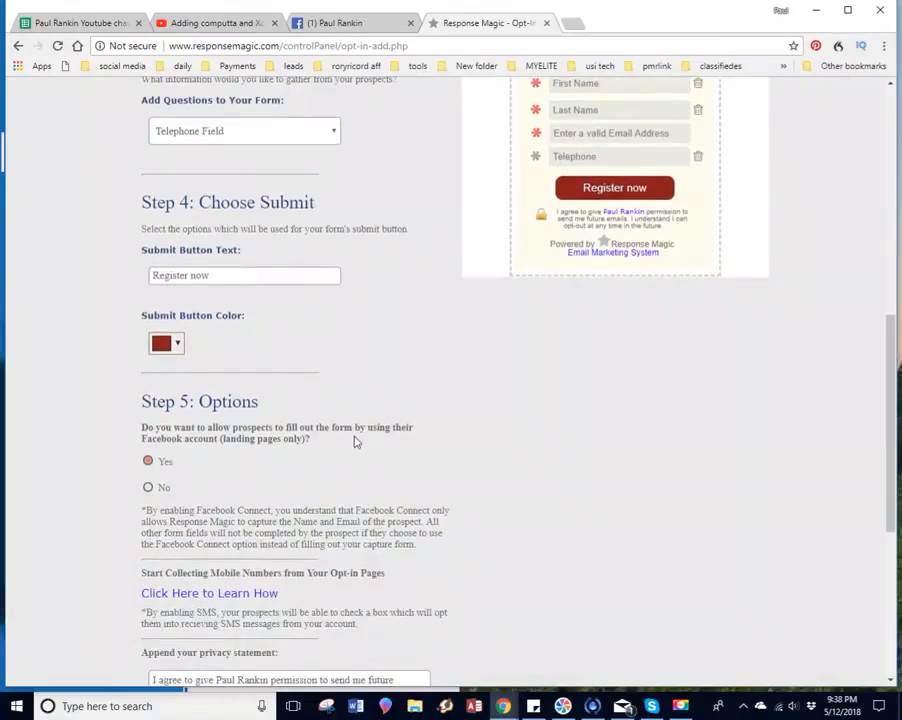
# - Choose not to let prospects fill out the form with their Facebook account
pyautogui.scroll(-1, 355, 441)
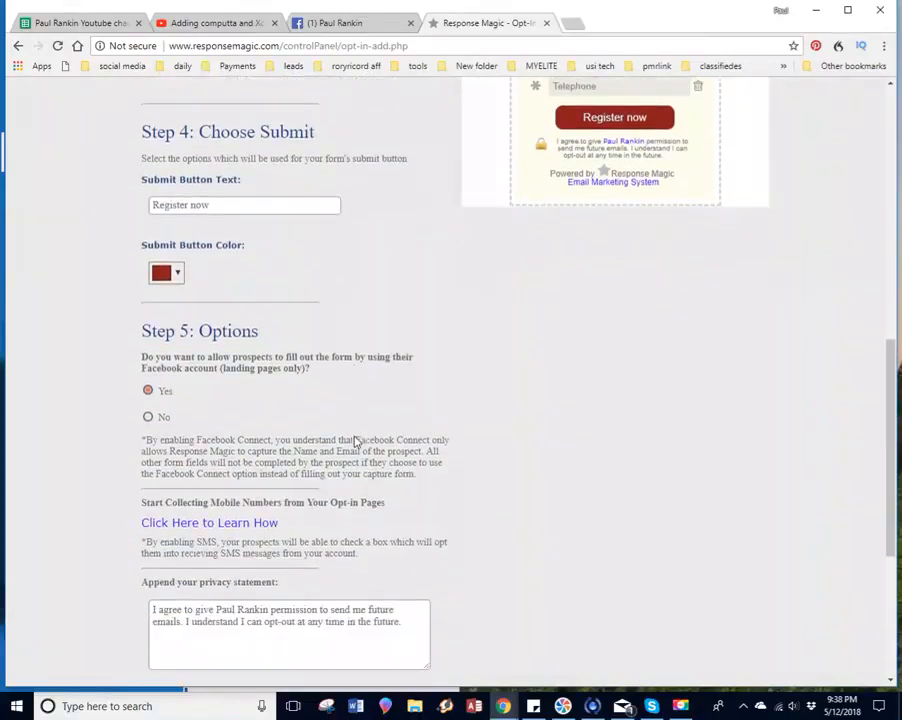
pyautogui.click(148, 418)
pyautogui.scroll(-2, 208, 424)
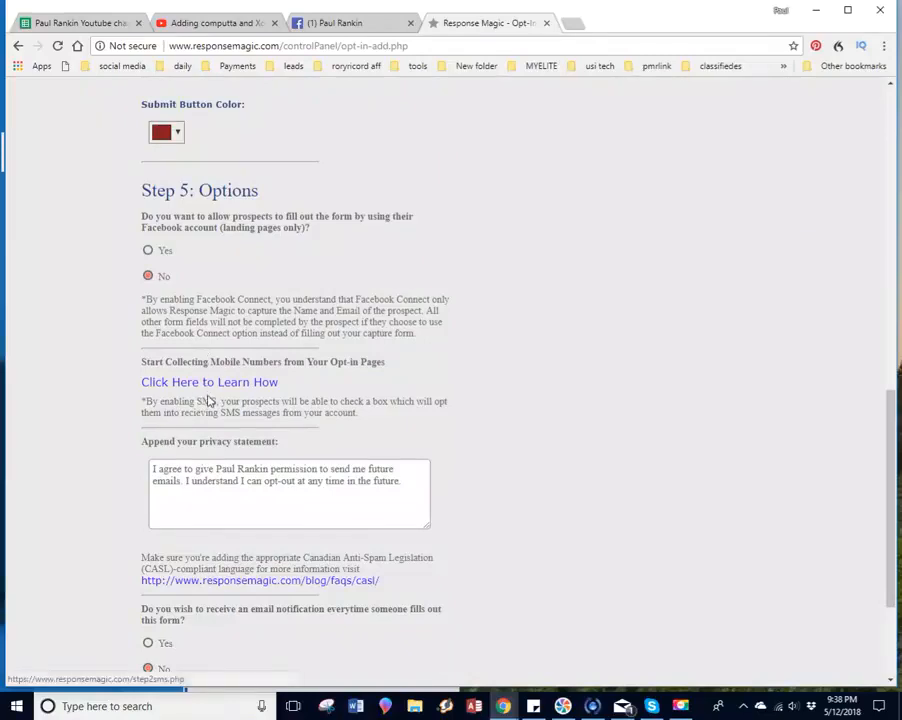
# - Turn on email notifications for every time someone fills out the form
pyautogui.scroll(-1, 208, 400)
pyautogui.scroll(-1, 208, 400)
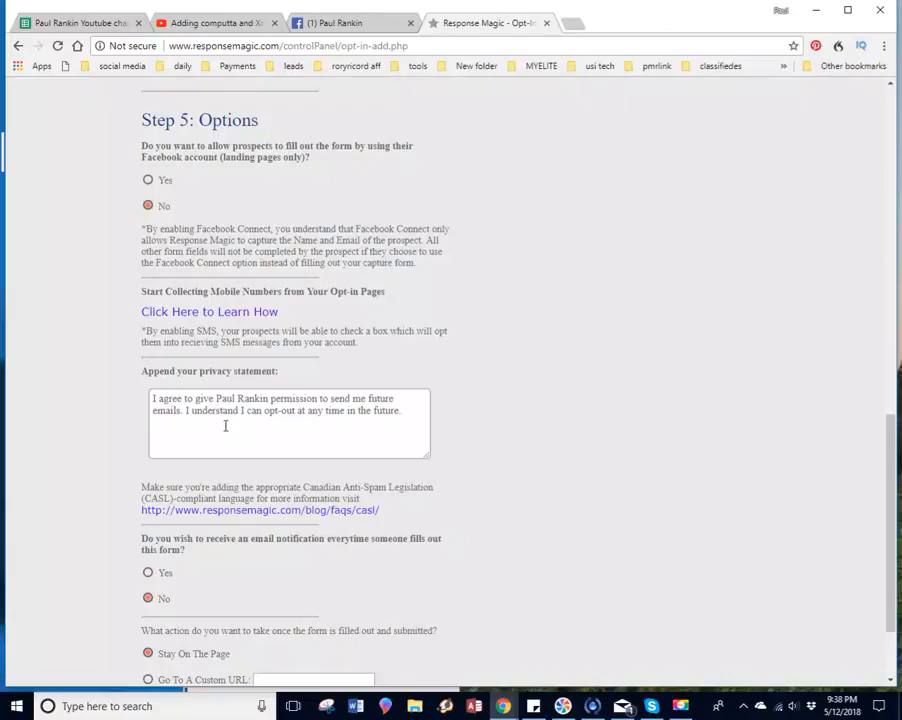
pyautogui.scroll(-2, 353, 438)
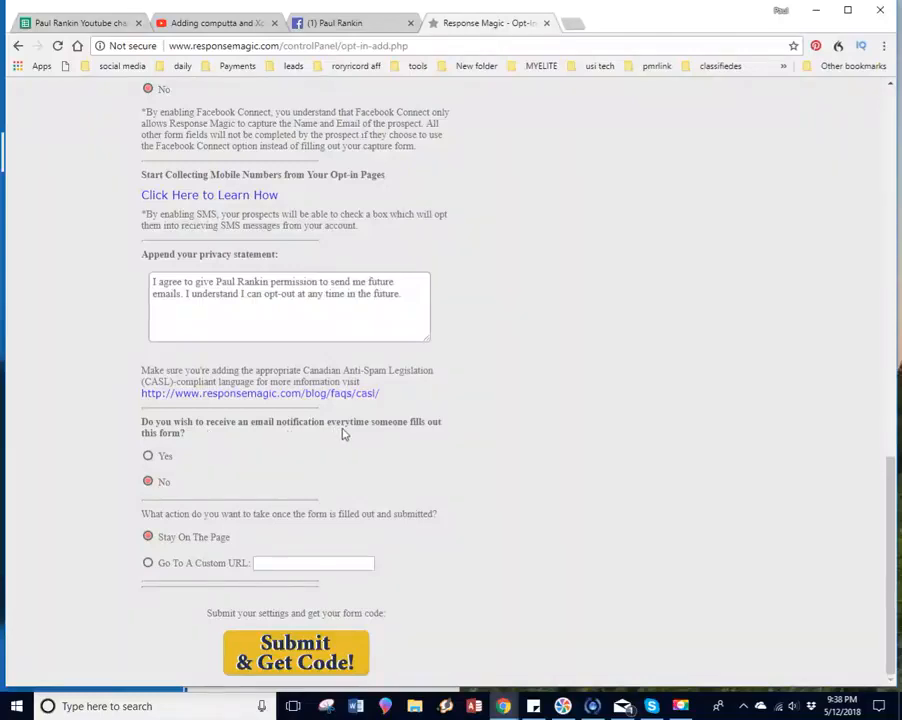
pyautogui.rightClick(148, 456)
pyautogui.click(148, 456)
# - Load the thank-you page at 2q84.com/thank-you/ in a new browser tab
pyautogui.click(571, 24)
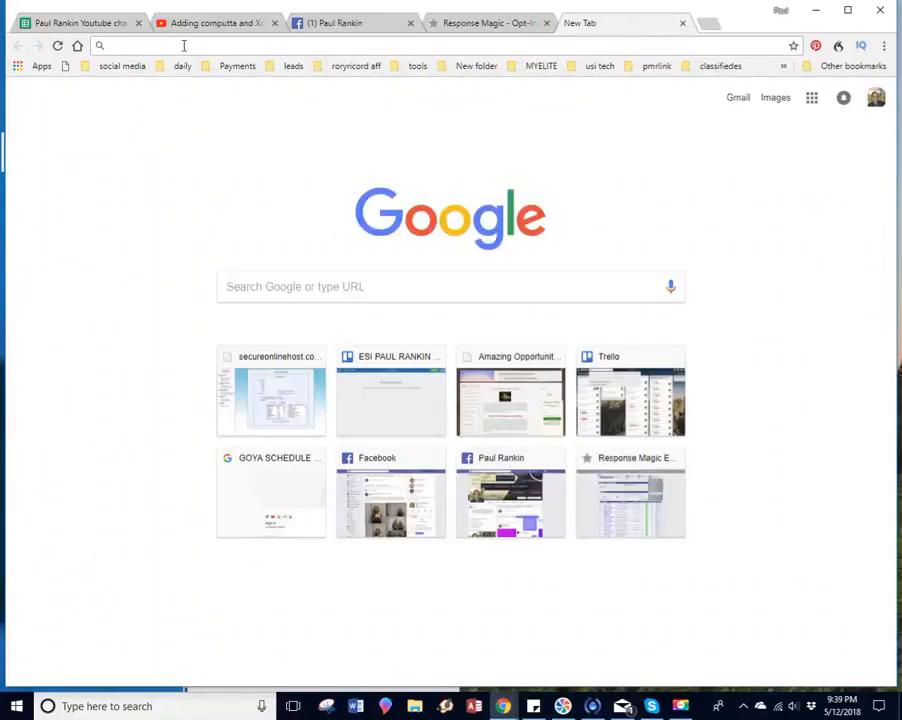
pyautogui.write('2q')
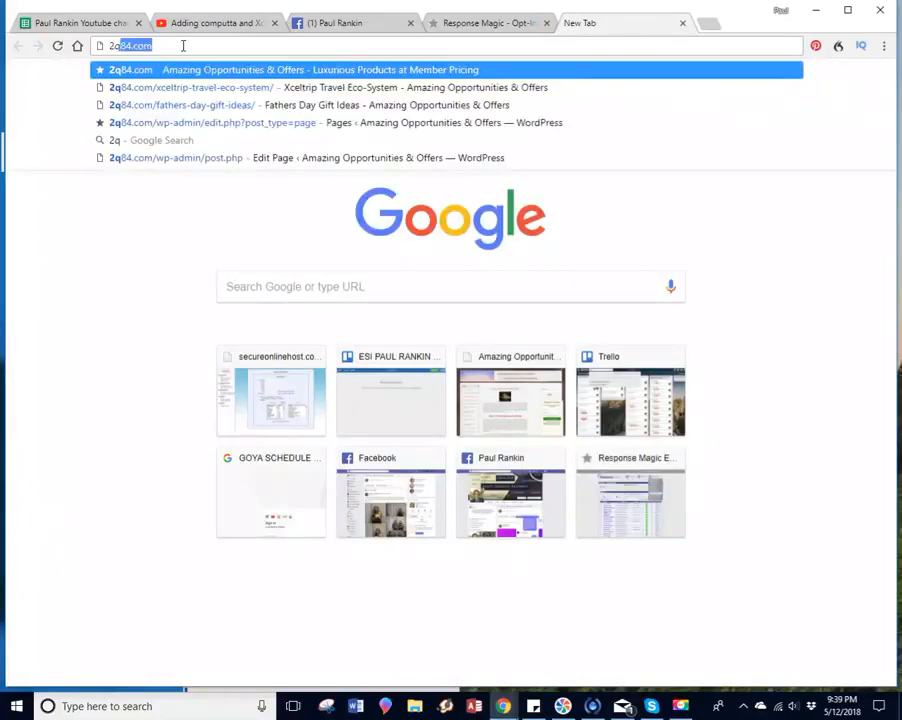
pyautogui.write('84.com')
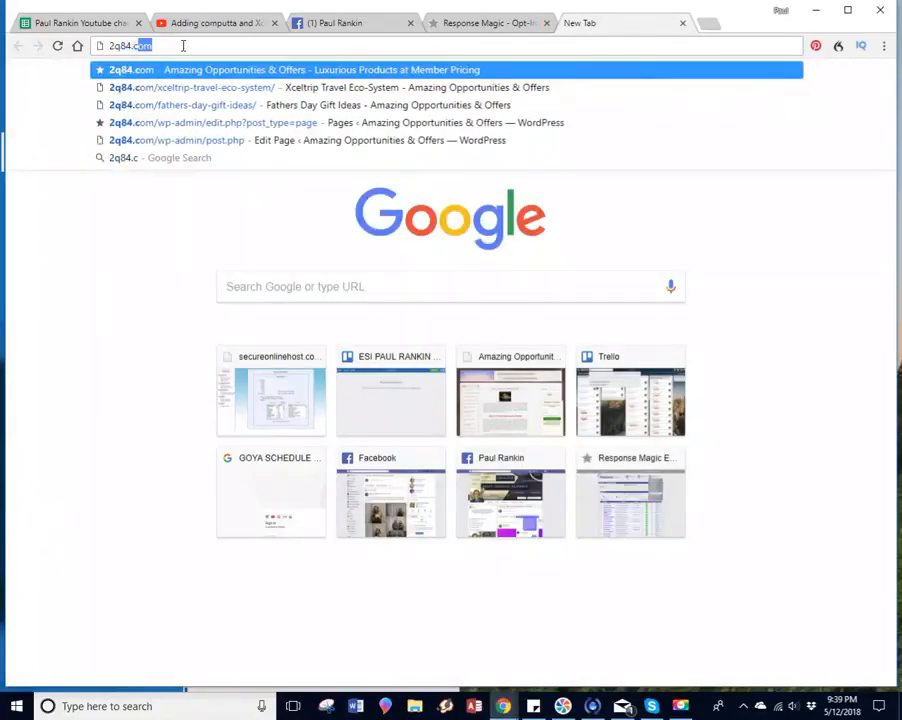
pyautogui.write('/thank')
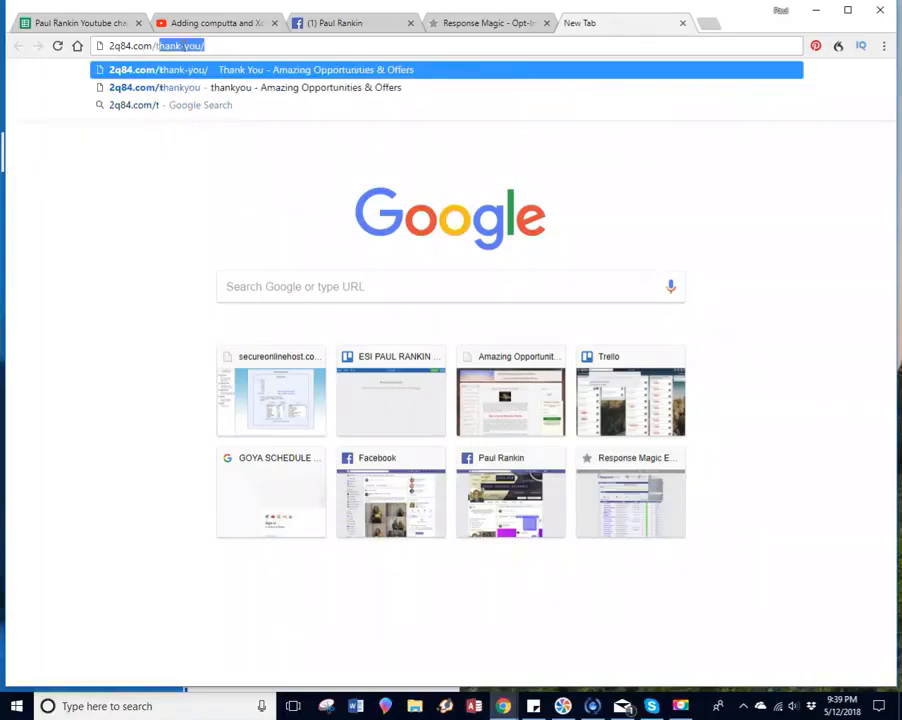
pyautogui.write('-y')
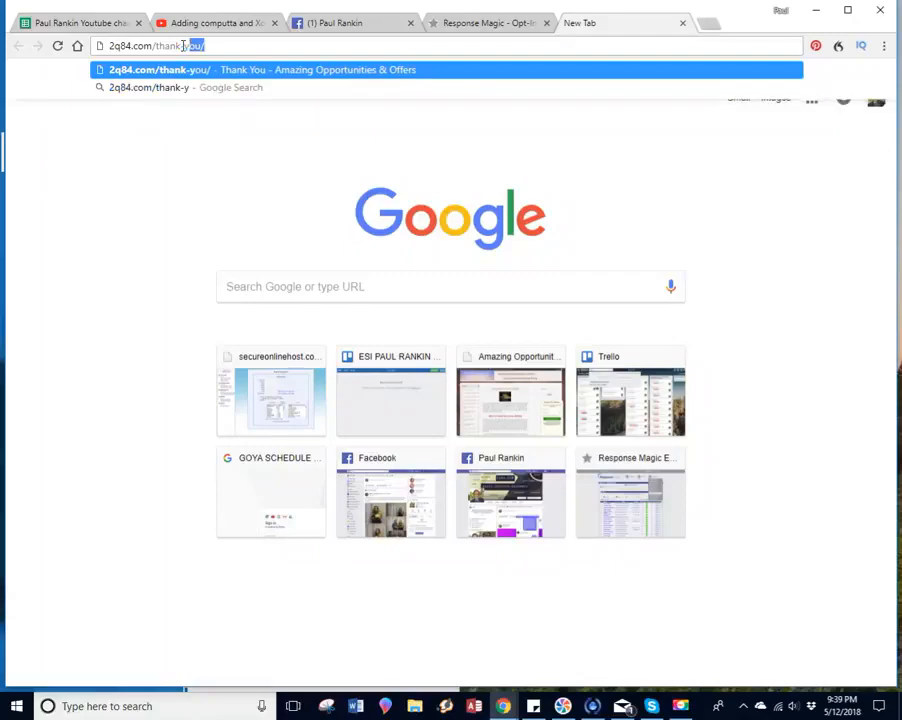
pyautogui.press('Return')
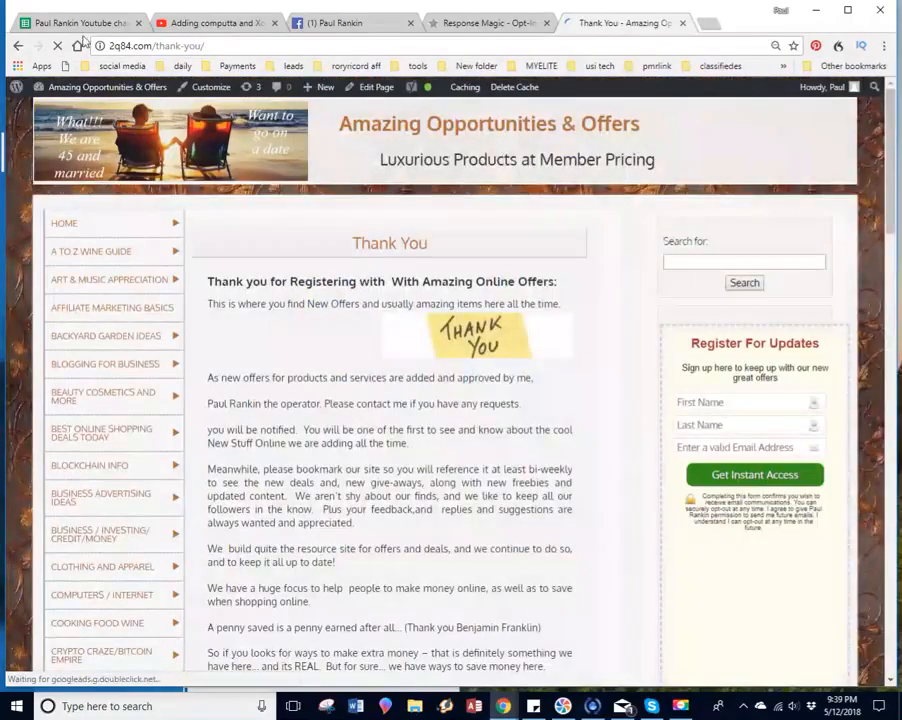
# - Look through the thank-you page's text and copy the page's web address
pyautogui.scroll(-5, 451, 302)
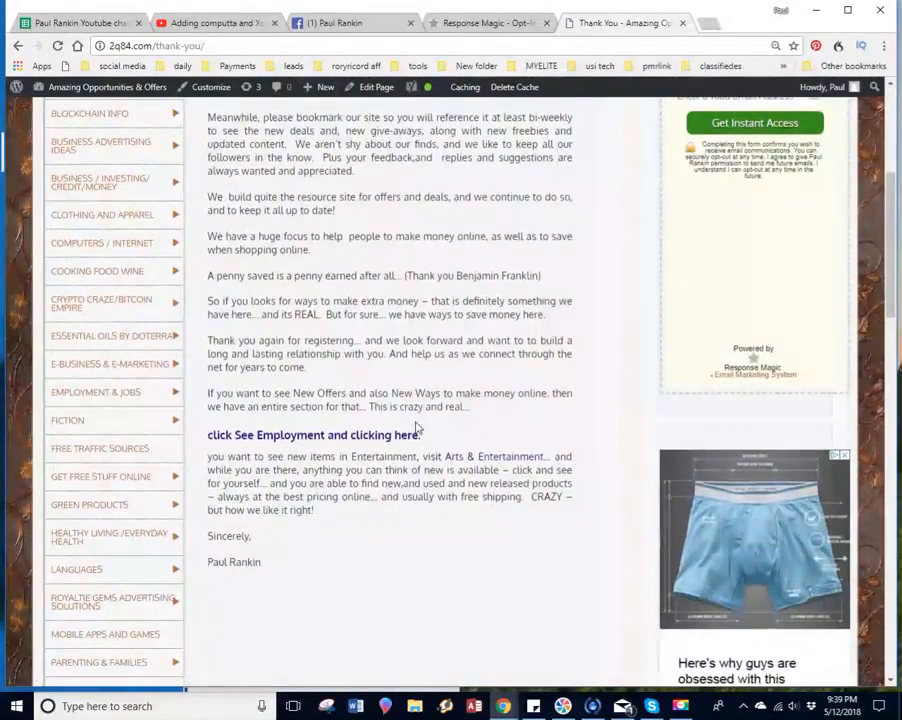
pyautogui.scroll(2, 417, 423)
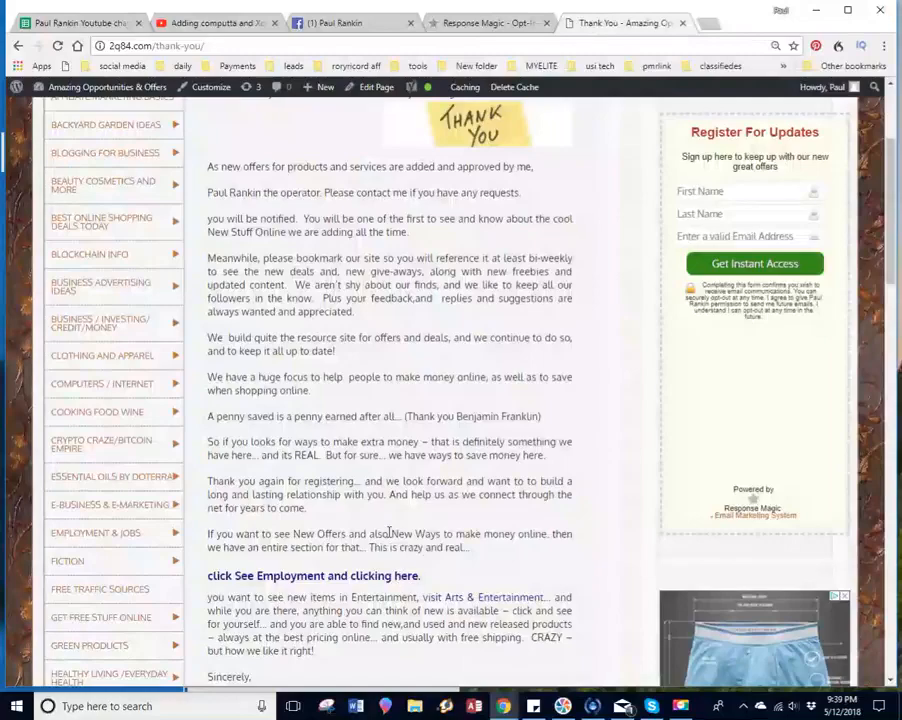
pyautogui.scroll(3, 370, 480)
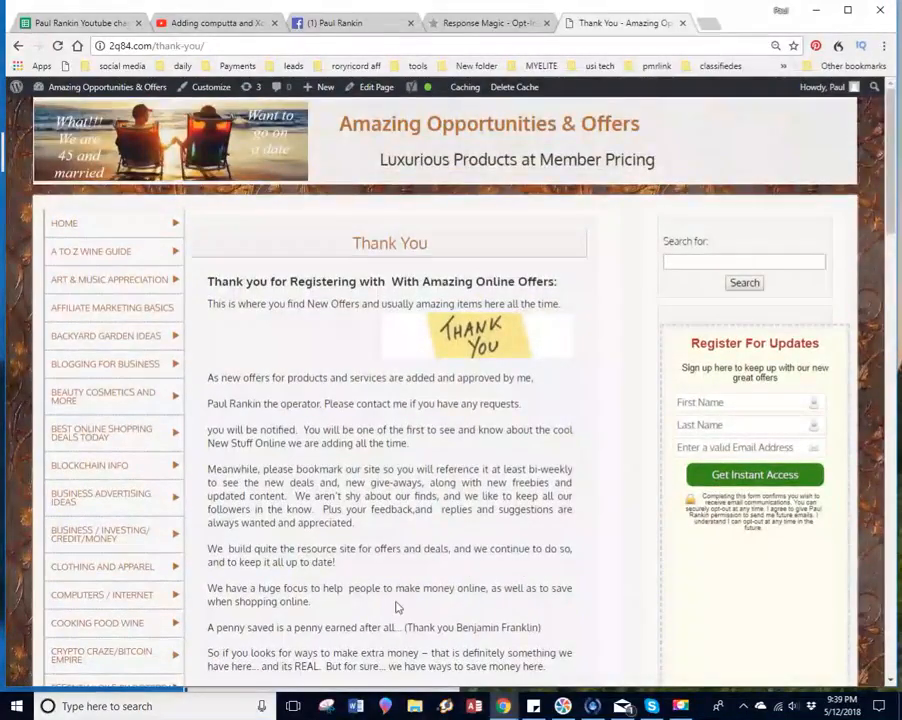
pyautogui.scroll(-7, 396, 604)
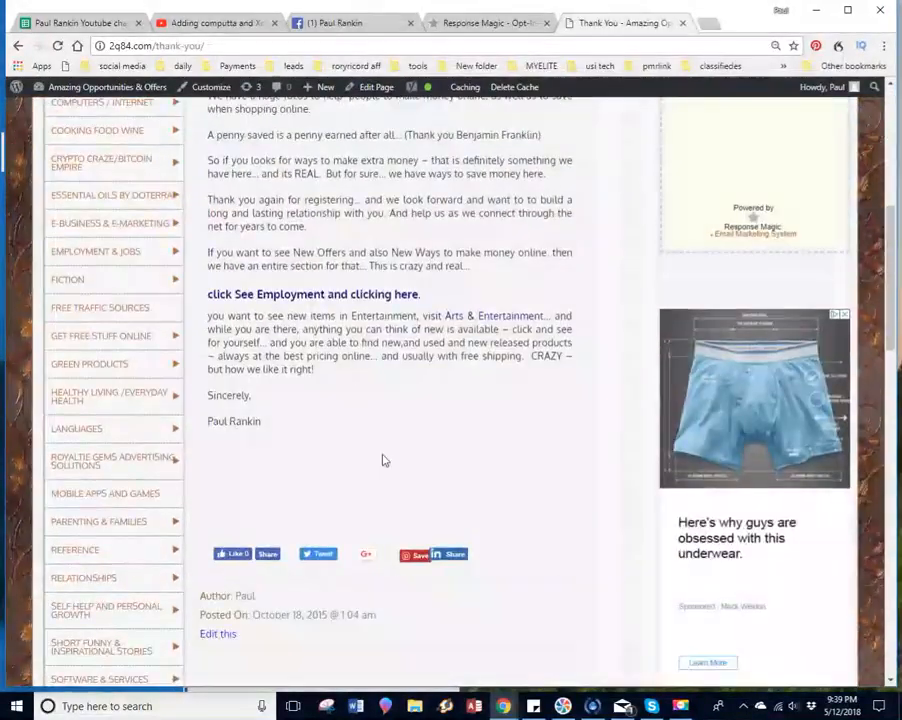
pyautogui.scroll(4, 464, 440)
pyautogui.scroll(4, 463, 430)
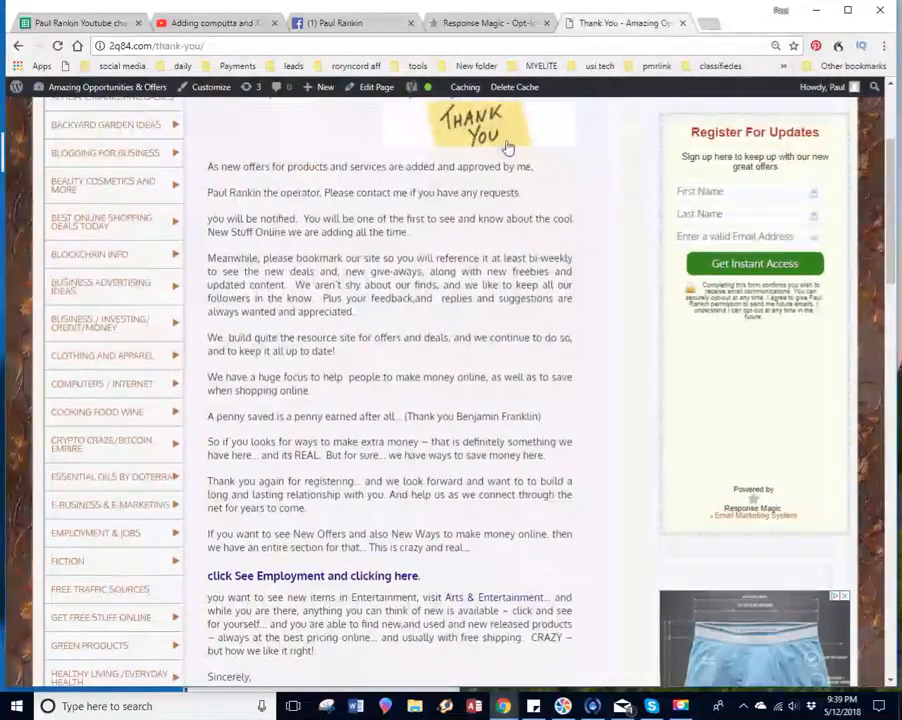
pyautogui.click(176, 46)
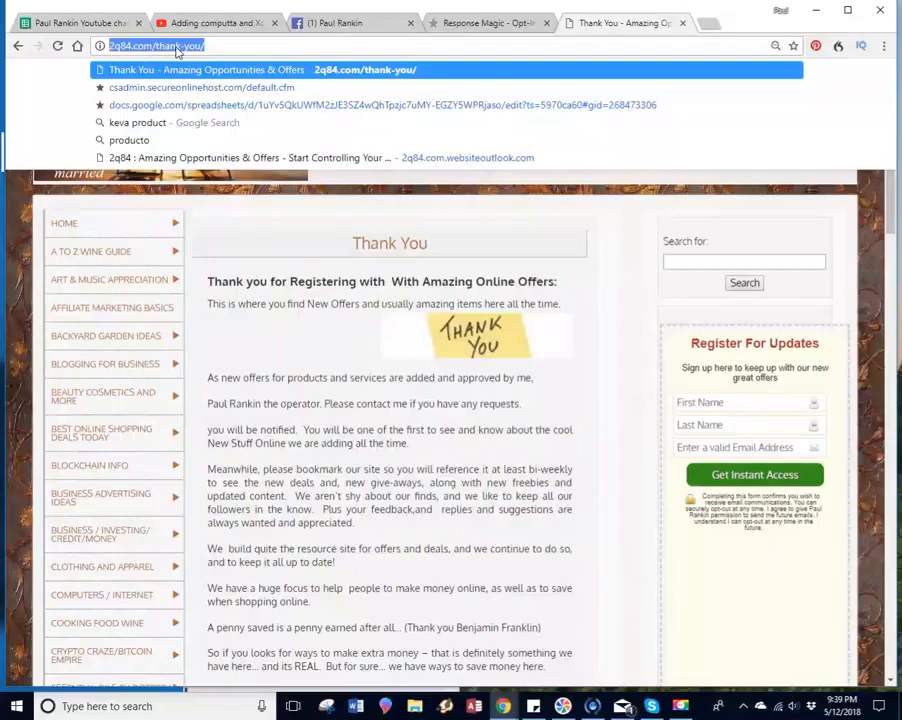
pyautogui.rightClick(176, 46)
pyautogui.click(236, 98)
pyautogui.click(463, 22)
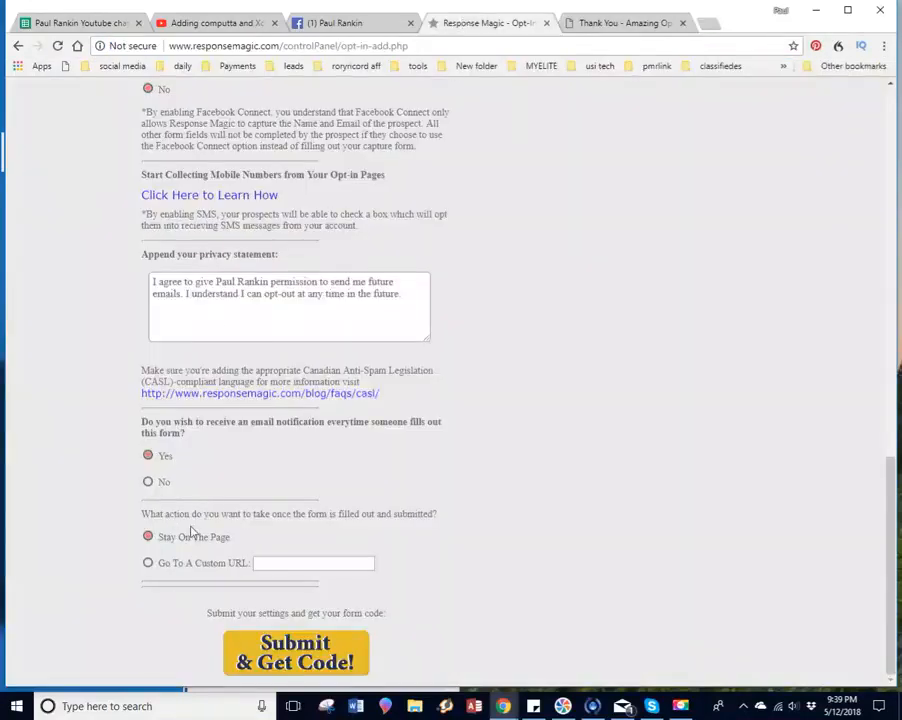
pyautogui.click(148, 564)
pyautogui.click(262, 563)
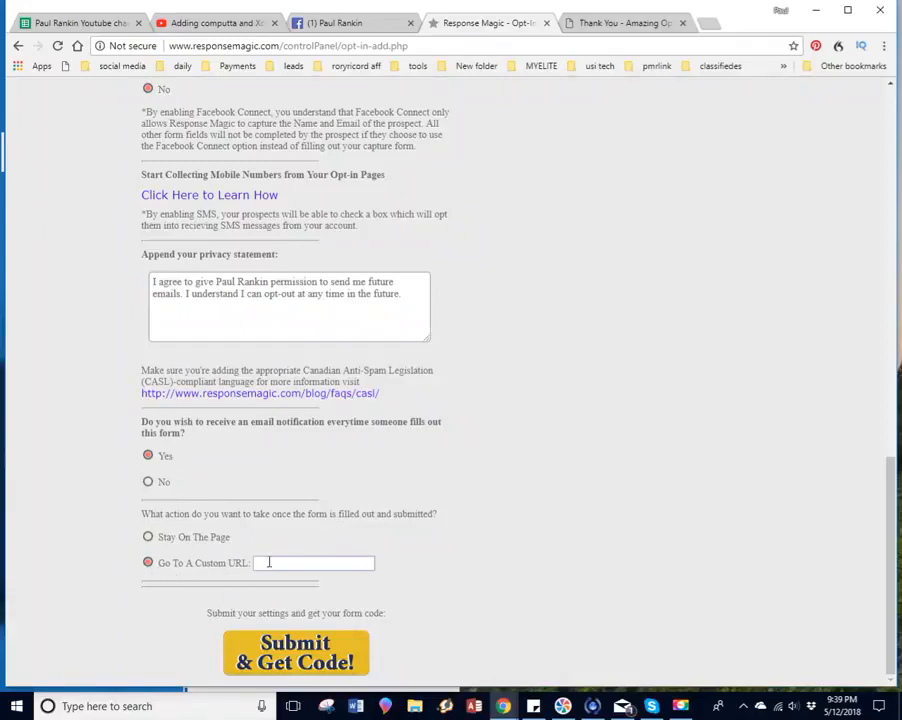
pyautogui.hotkey('ctrl', 'v')
pyautogui.click(455, 539)
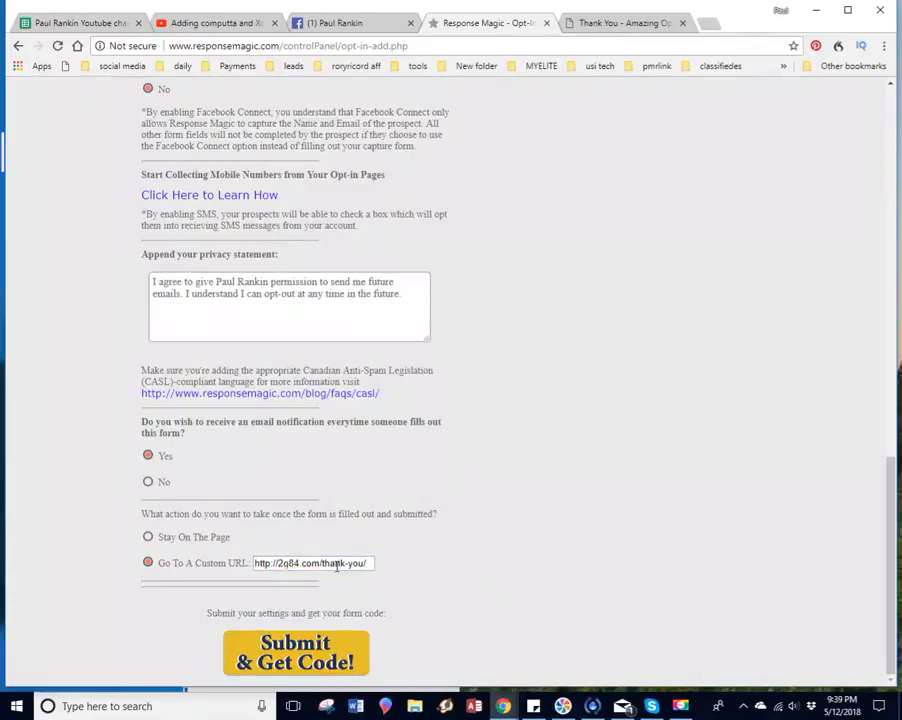
# - Submit the form settings and copy the complete website widget code from Option 2
pyautogui.click(310, 655)
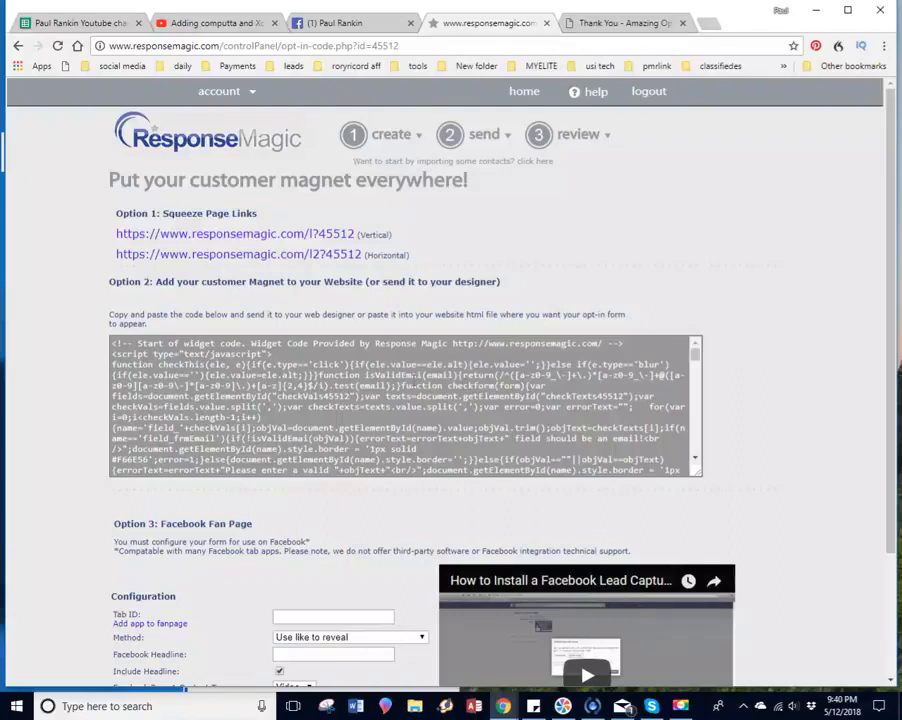
pyautogui.click(412, 376)
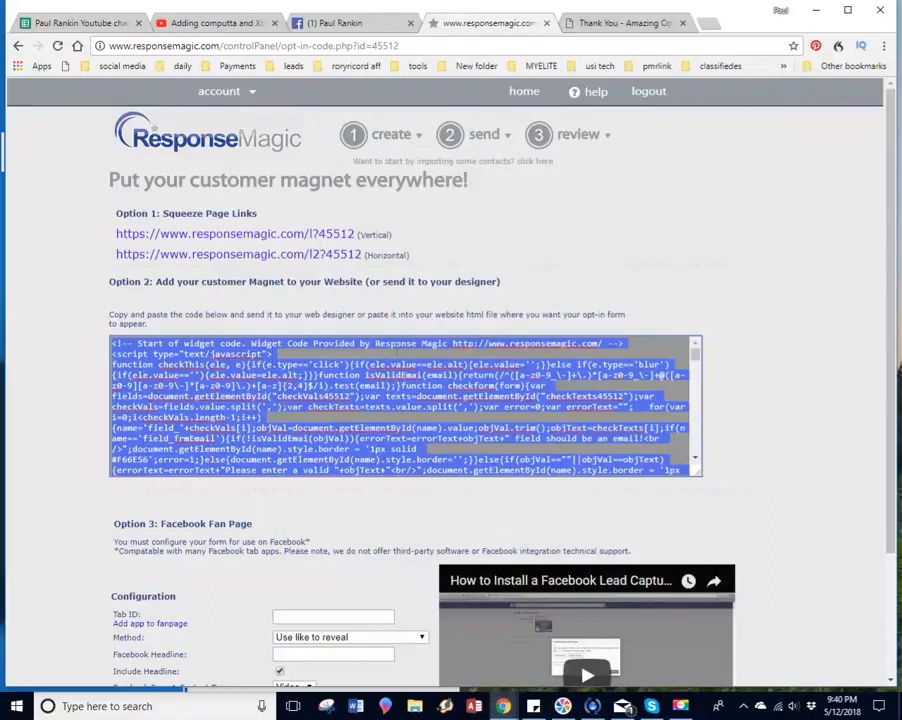
pyautogui.rightClick(429, 388)
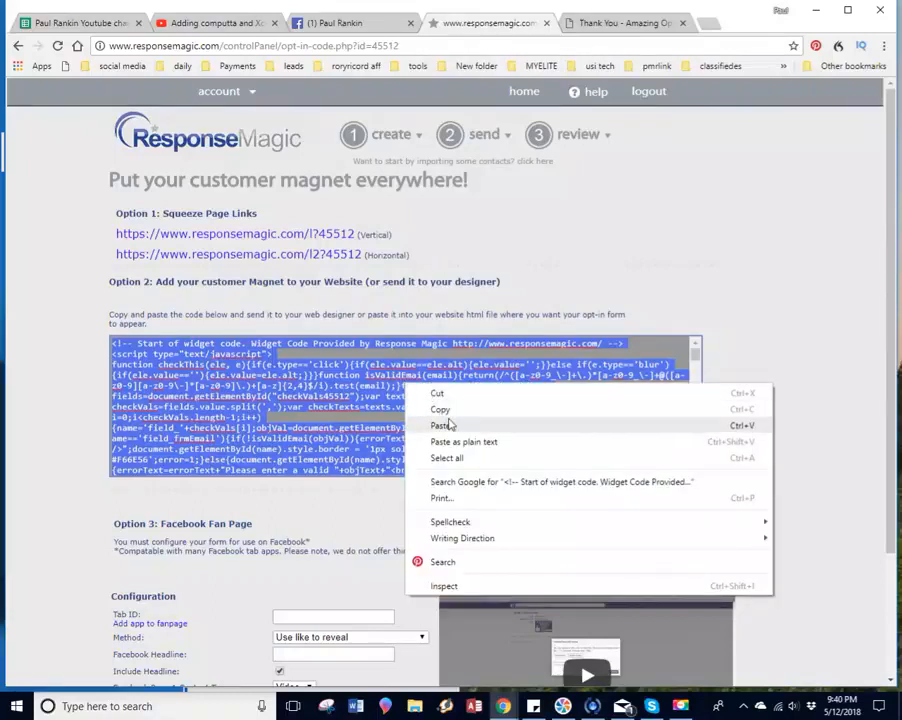
pyautogui.click(441, 409)
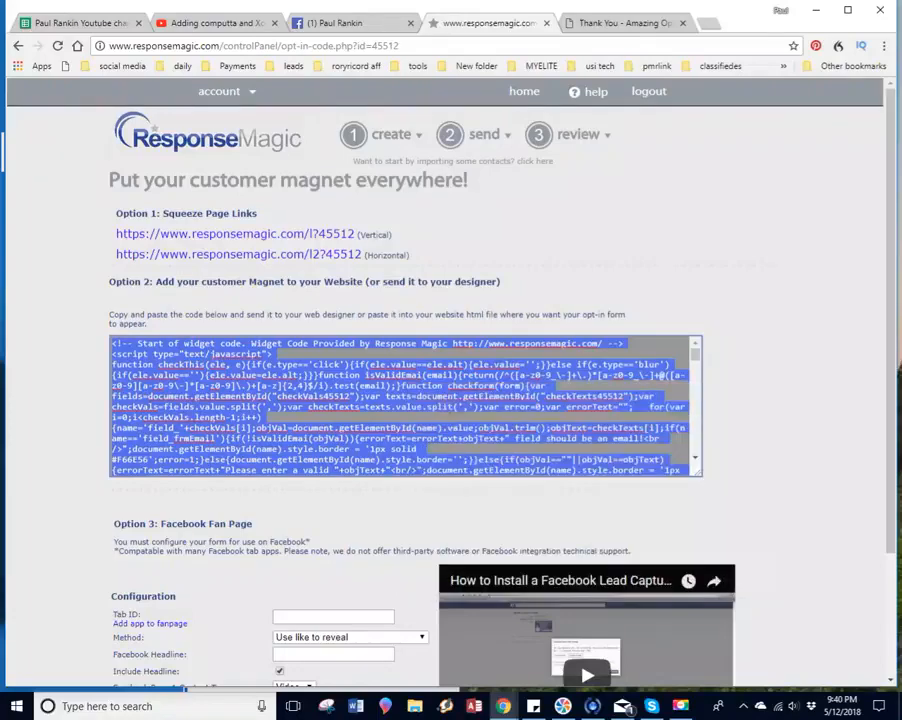
# - Go to the WordPress site's widget settings and show the code of the first Text widget in the Left of Menu sidebar
pyautogui.click(625, 22)
pyautogui.moveTo(131, 88)
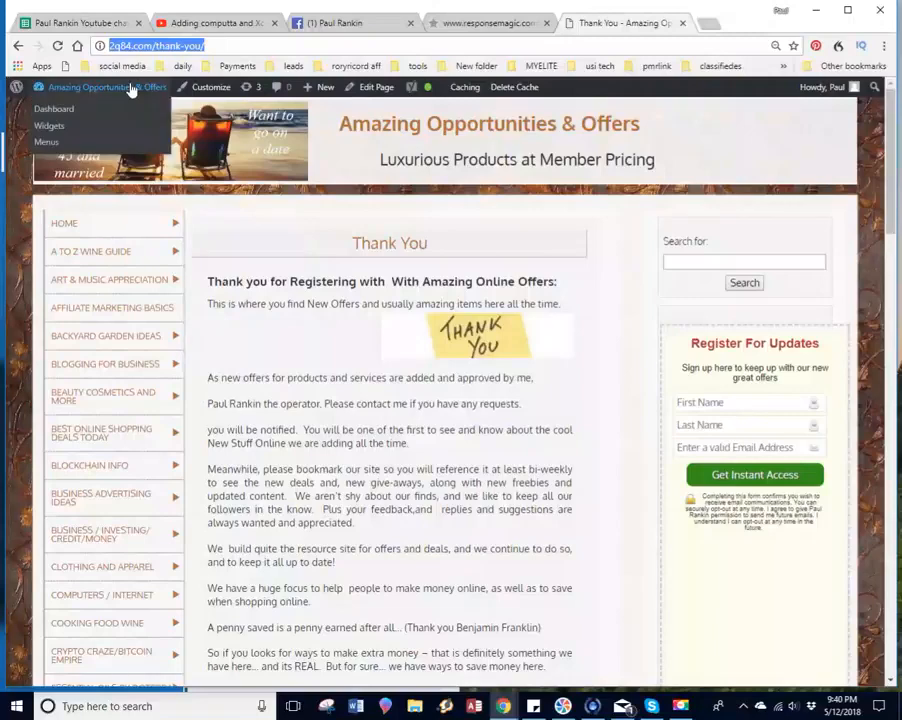
pyautogui.click(70, 127)
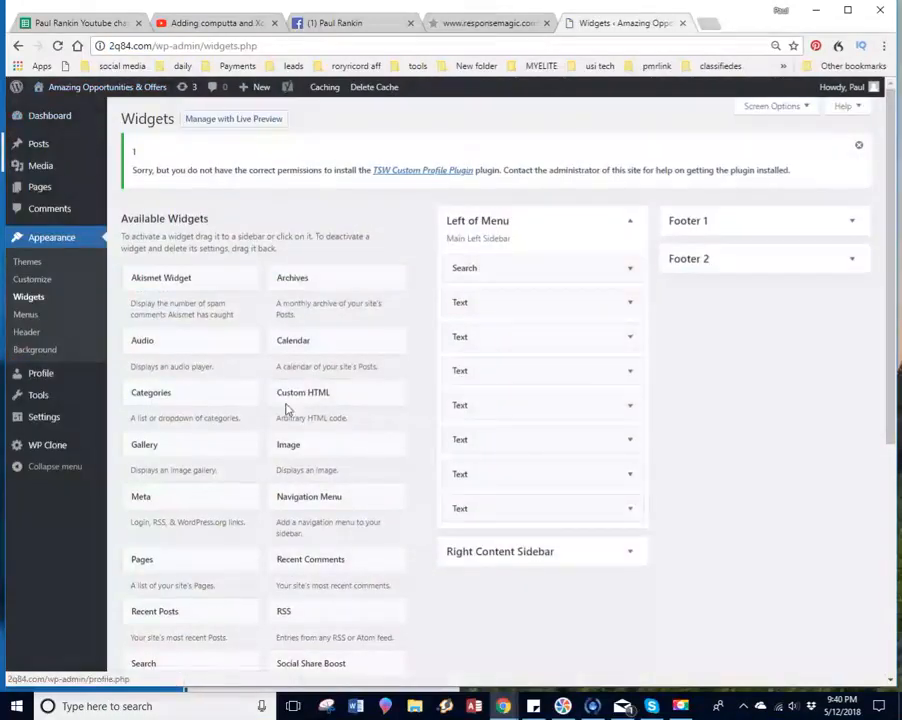
pyautogui.click(494, 304)
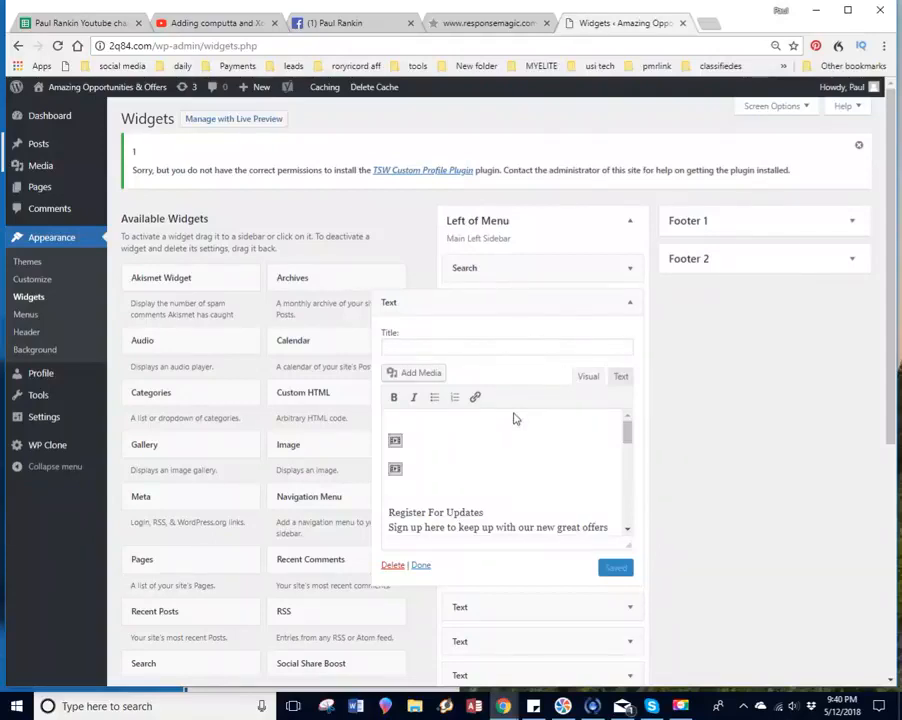
pyautogui.click(621, 377)
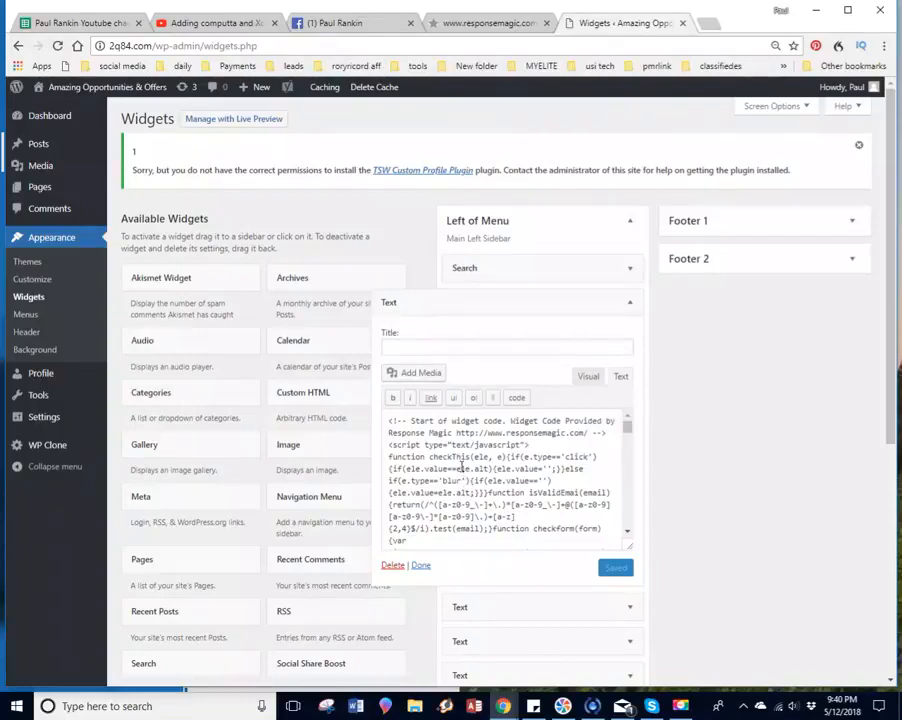
# - Compare the Text widget's visual content with its code and close the widget without editing it
pyautogui.click(588, 376)
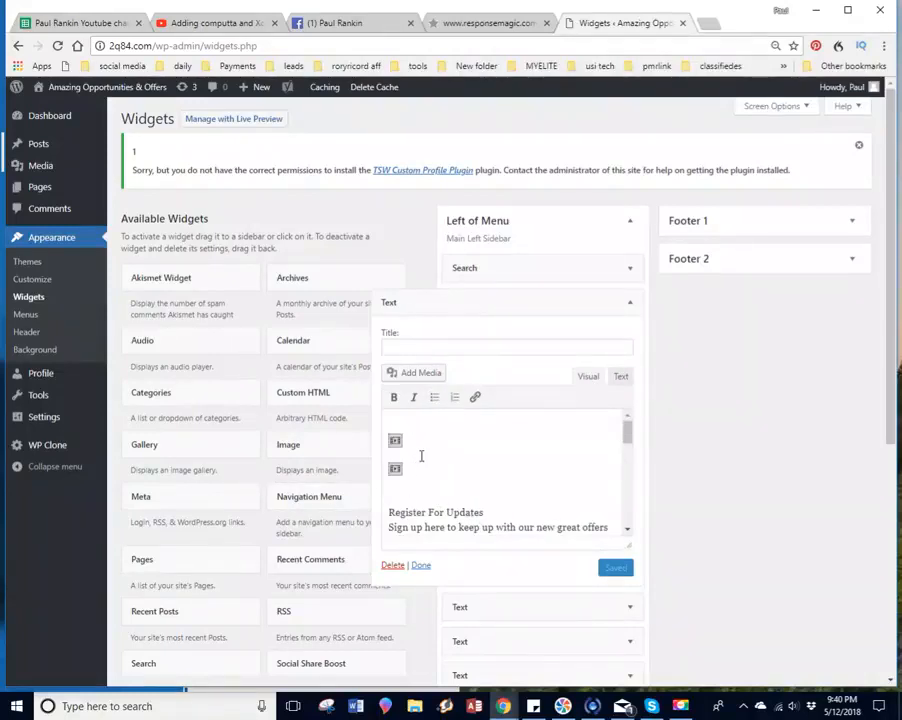
pyautogui.scroll(-2, 444, 492)
pyautogui.scroll(2, 446, 490)
pyautogui.click(621, 378)
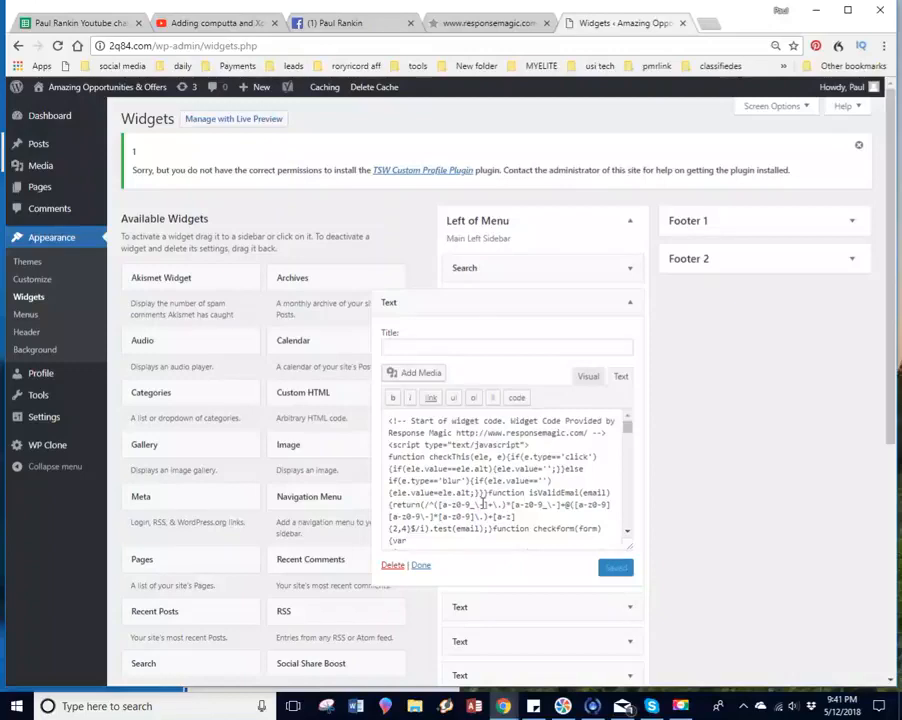
pyautogui.click(422, 566)
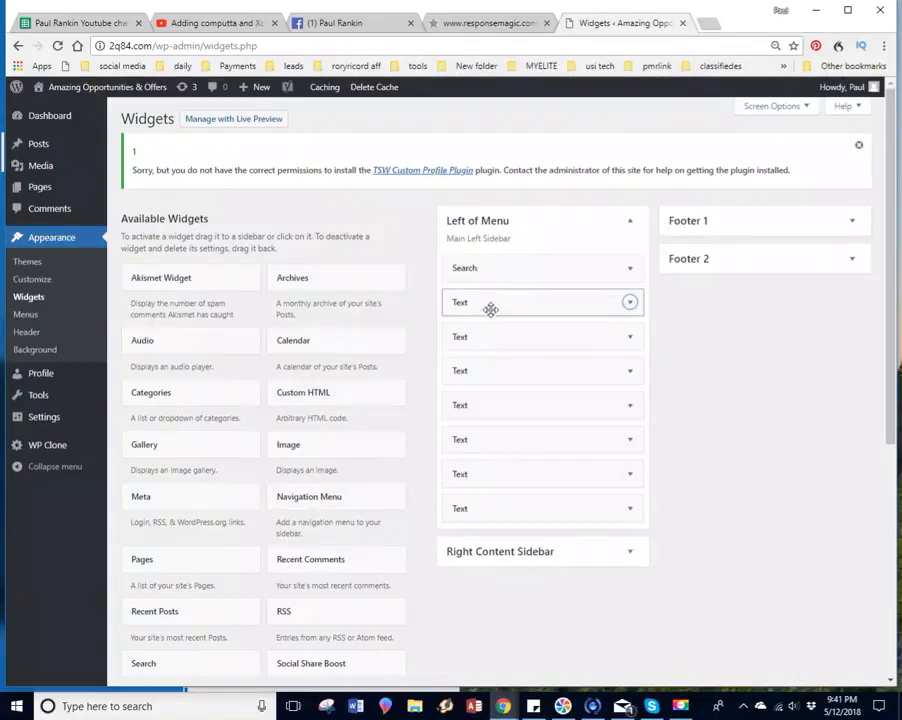
# - View the site's home page, and preview the new form's vertical and horizontal squeeze pages from Response Magic
pyautogui.click(66, 90)
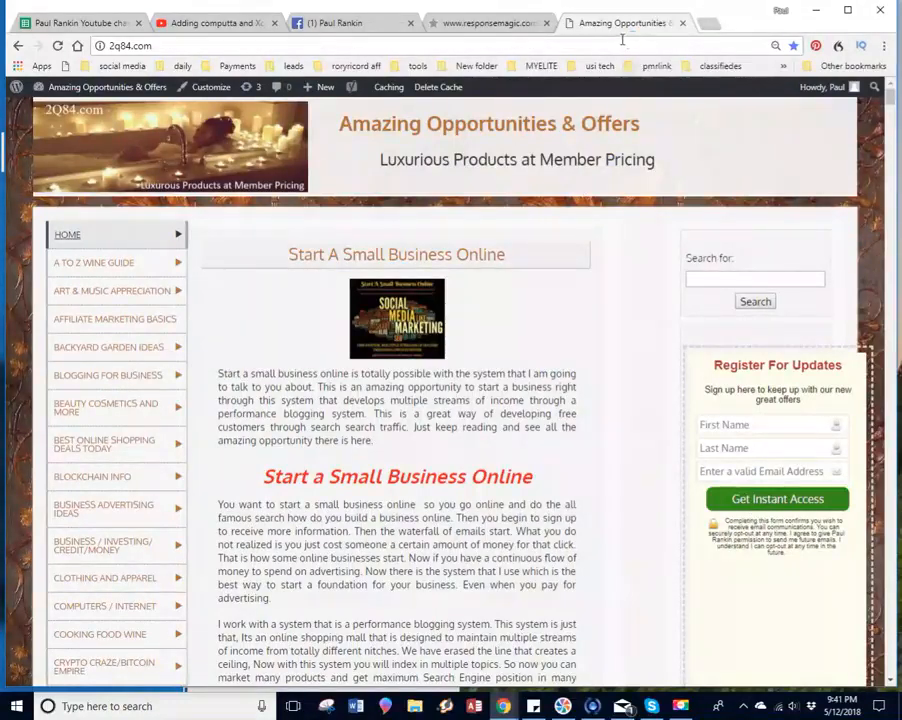
pyautogui.click(498, 24)
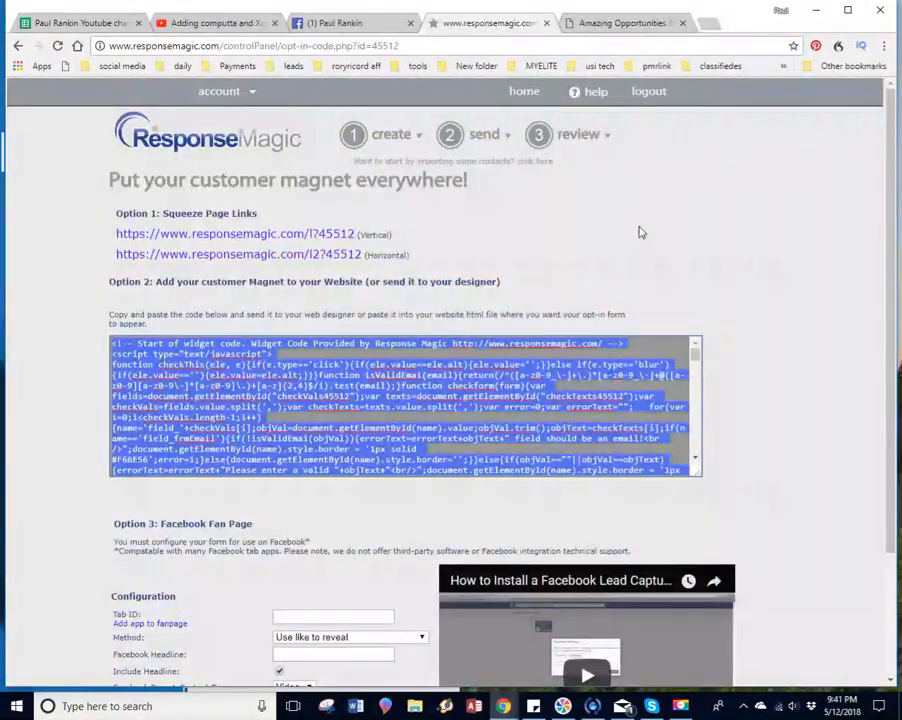
pyautogui.click(252, 236)
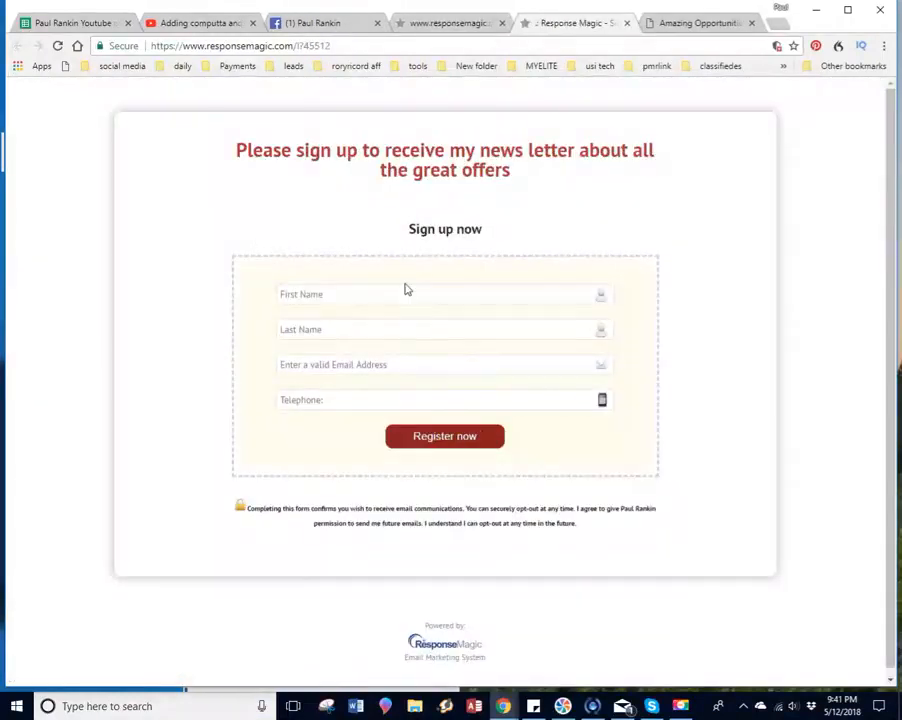
pyautogui.click(626, 23)
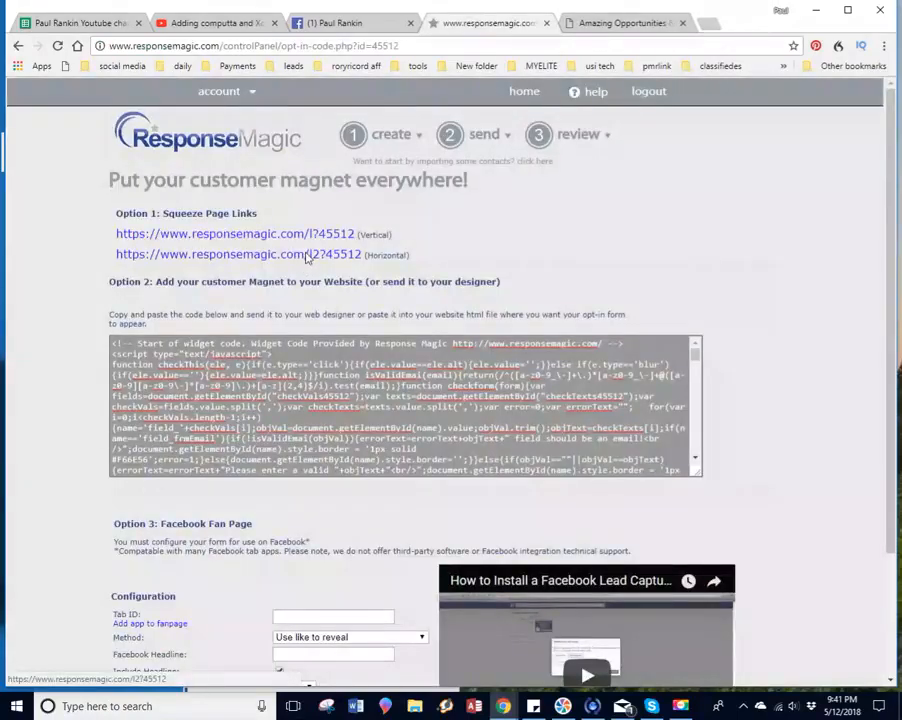
pyautogui.click(308, 256)
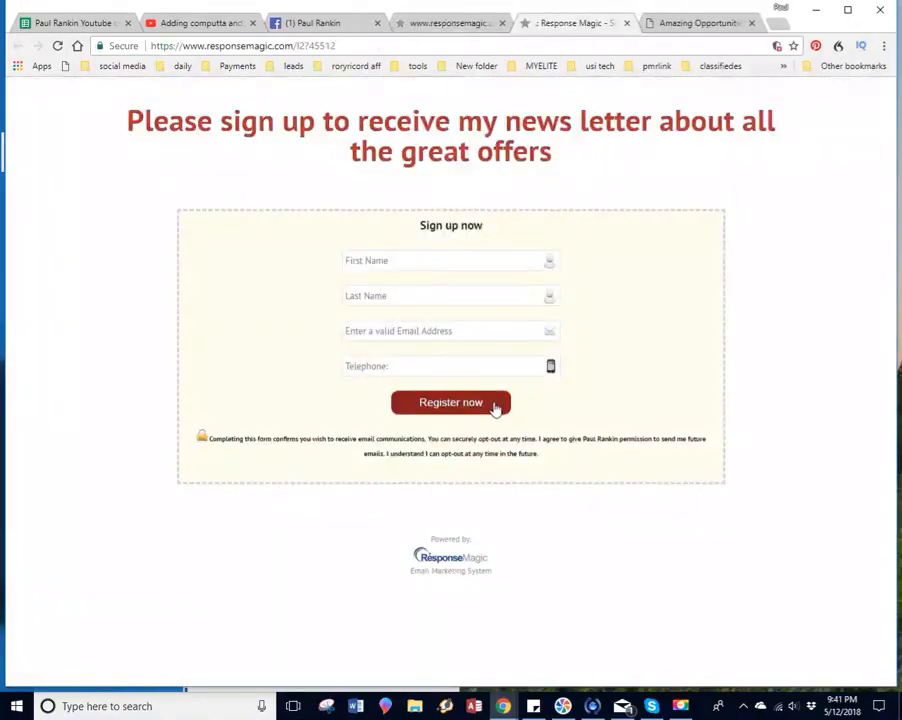
# - Compare the horizontal squeeze page with the Response Magic page that lists the form's links and code
pyautogui.click(461, 31)
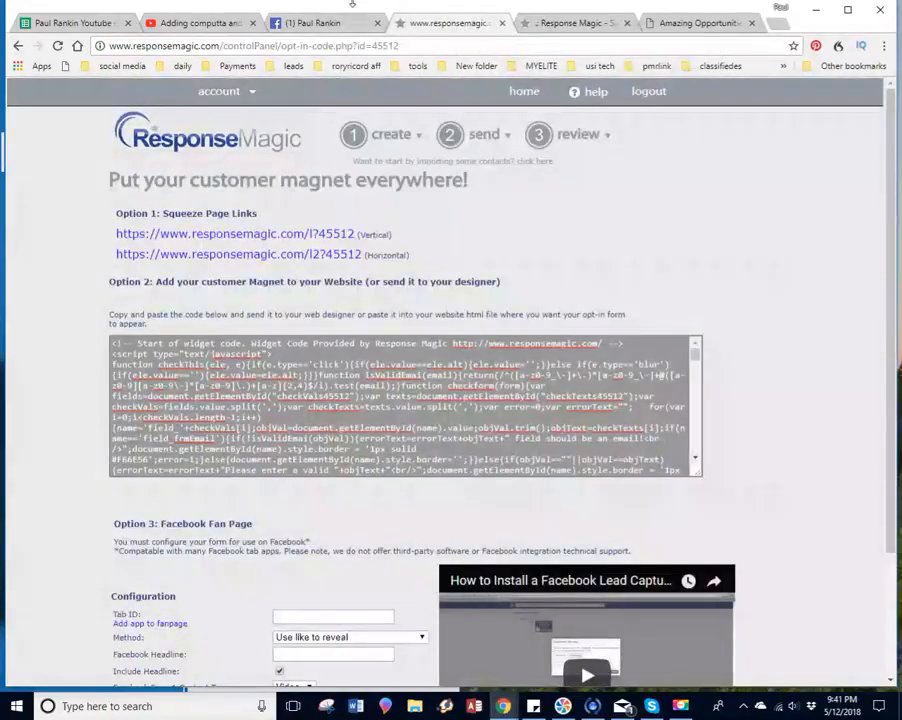
pyautogui.click(577, 20)
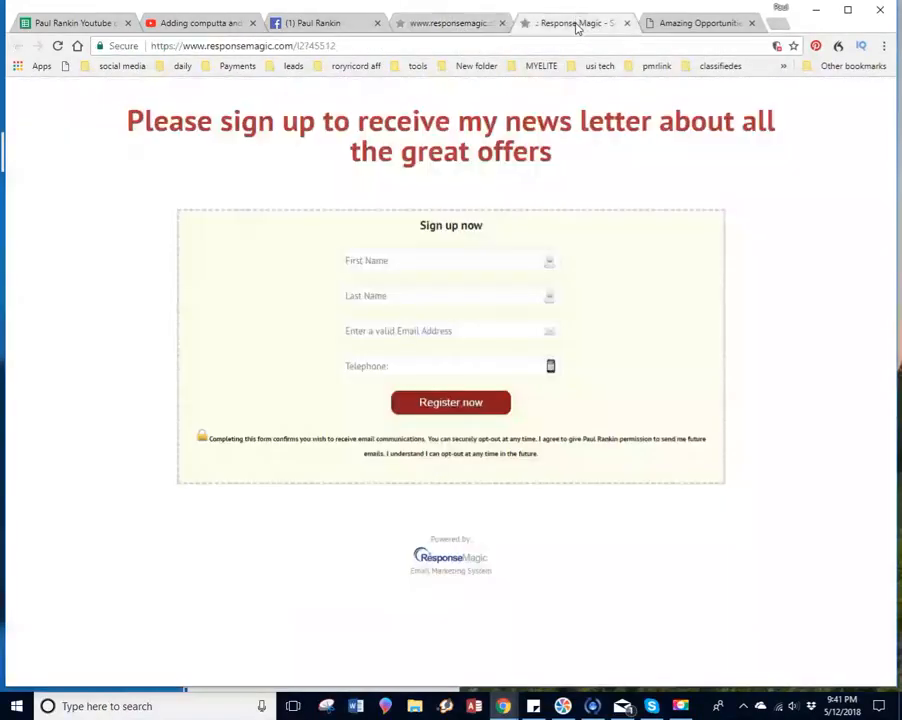
pyautogui.click(420, 33)
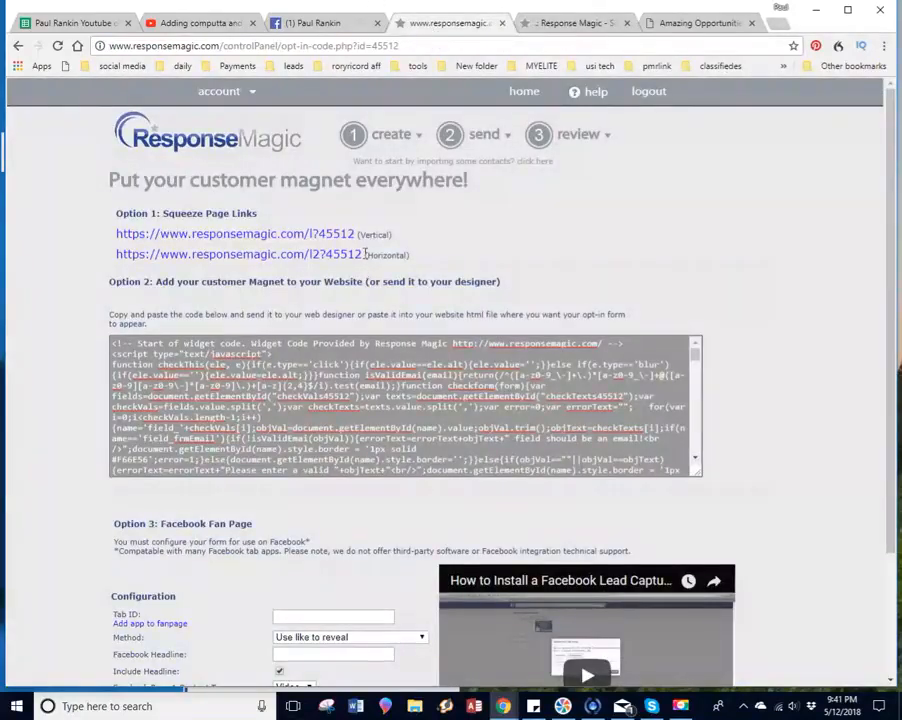
# - Highlight the vertical squeeze page link in Option 1 and the complete widget code in Option 2
pyautogui.moveTo(345, 233); pyautogui.dragTo(127, 233)
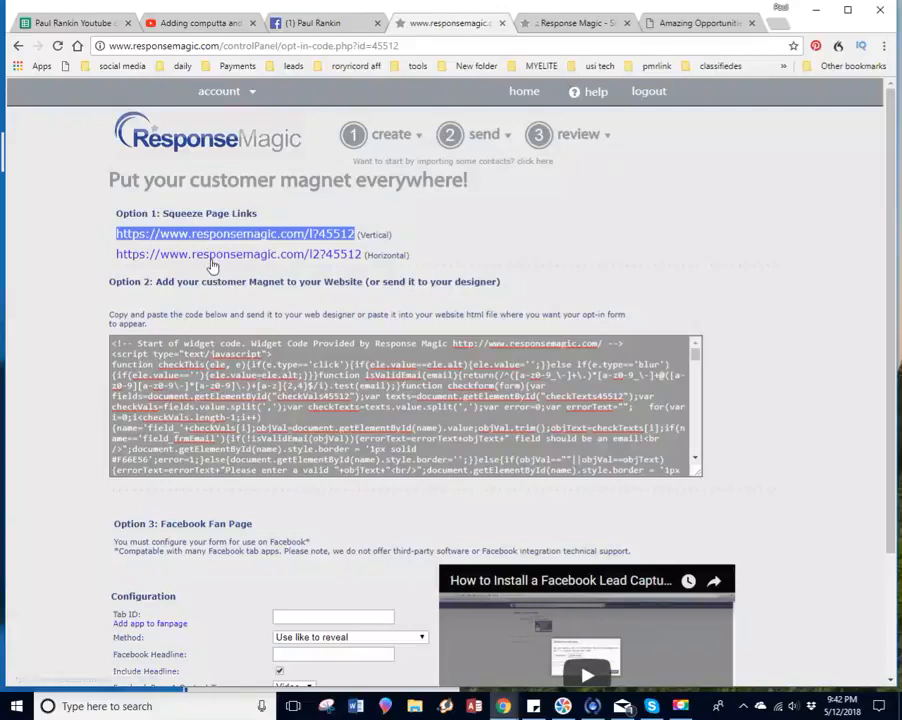
pyautogui.scroll(-3, 211, 264)
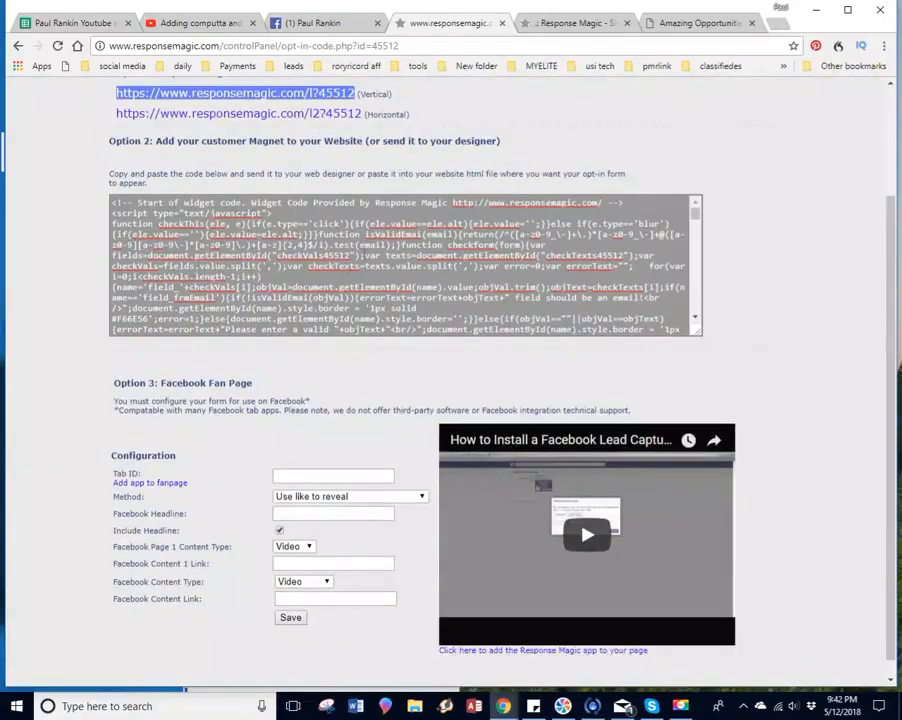
pyautogui.click(364, 255)
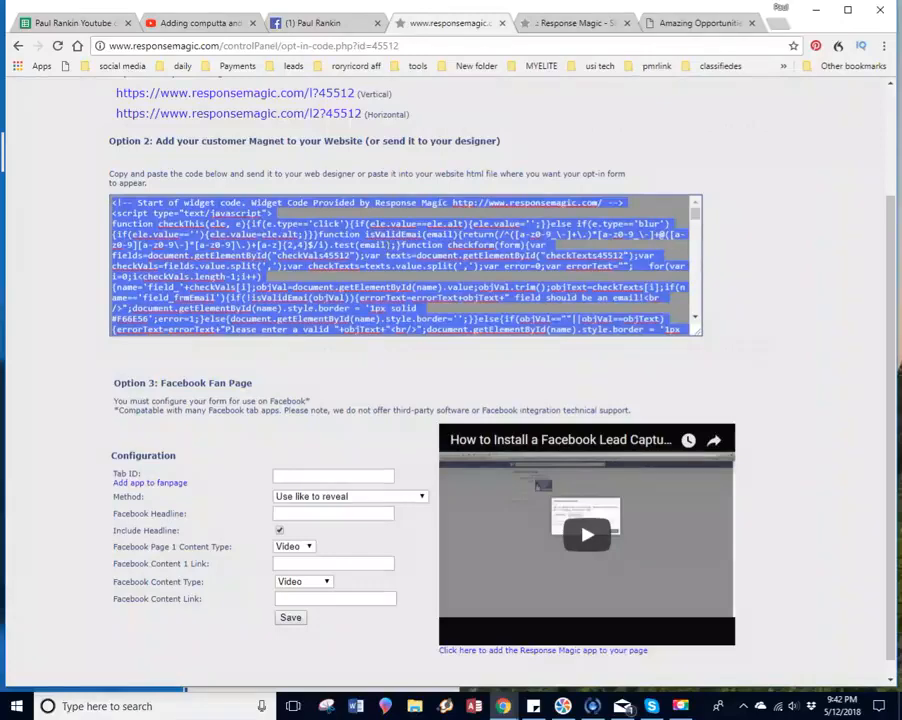
# - Go to the WordPress site's widget settings and expand the Right Content Sidebar to show its widgets
pyautogui.click(683, 22)
pyautogui.moveTo(155, 95)
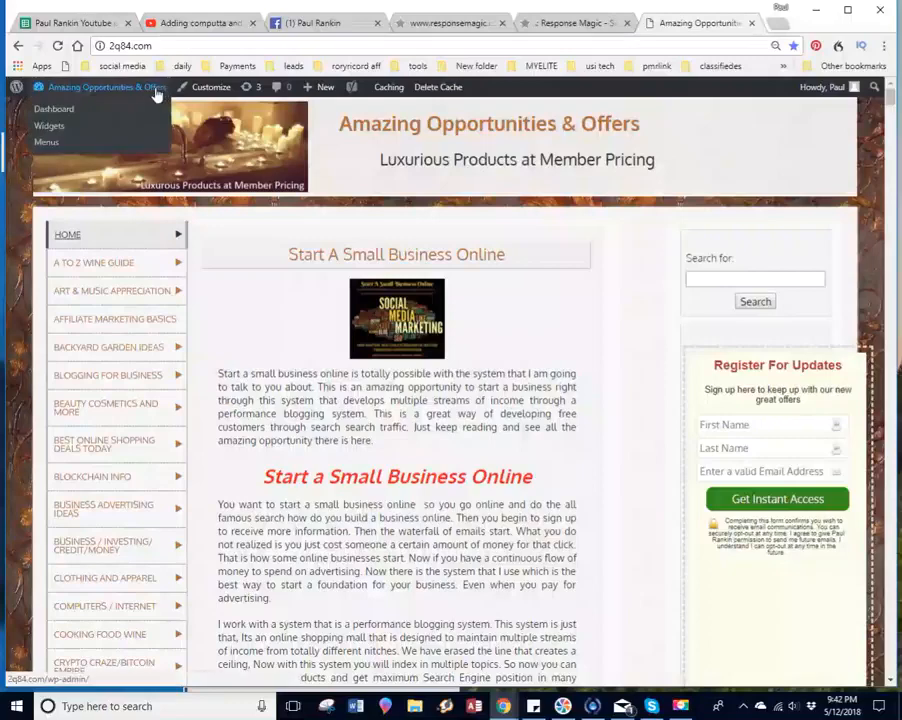
pyautogui.click(66, 127)
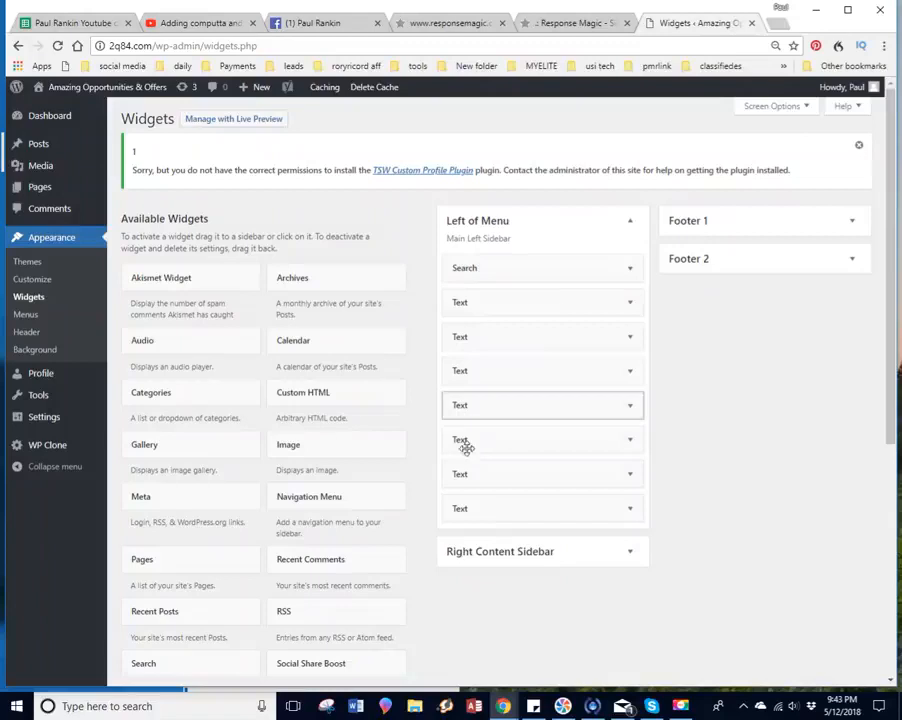
pyautogui.click(628, 552)
pyautogui.scroll(-3, 733, 441)
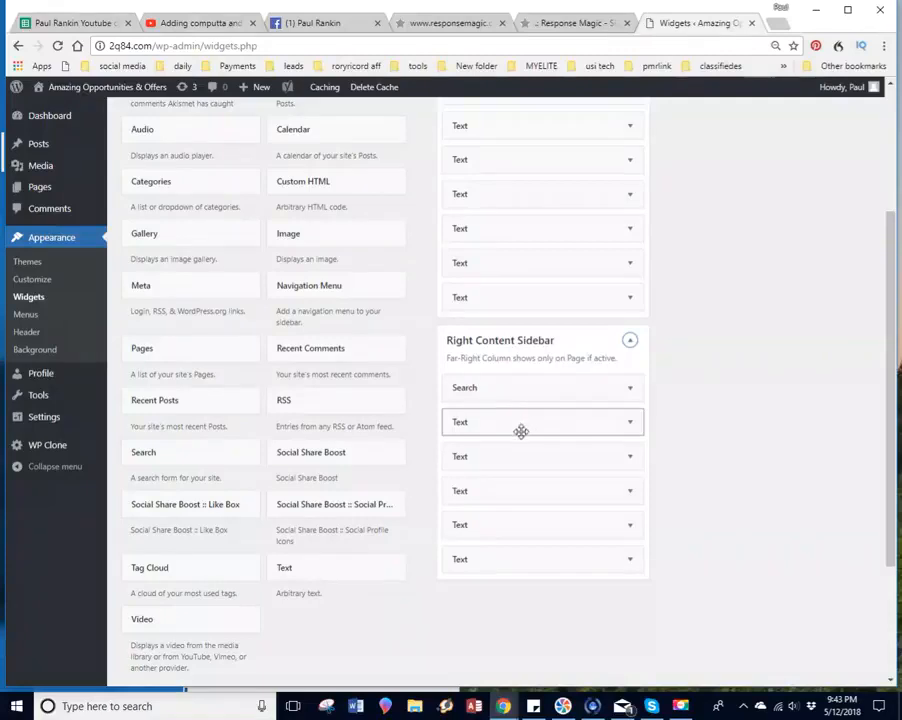
pyautogui.scroll(3, 523, 387)
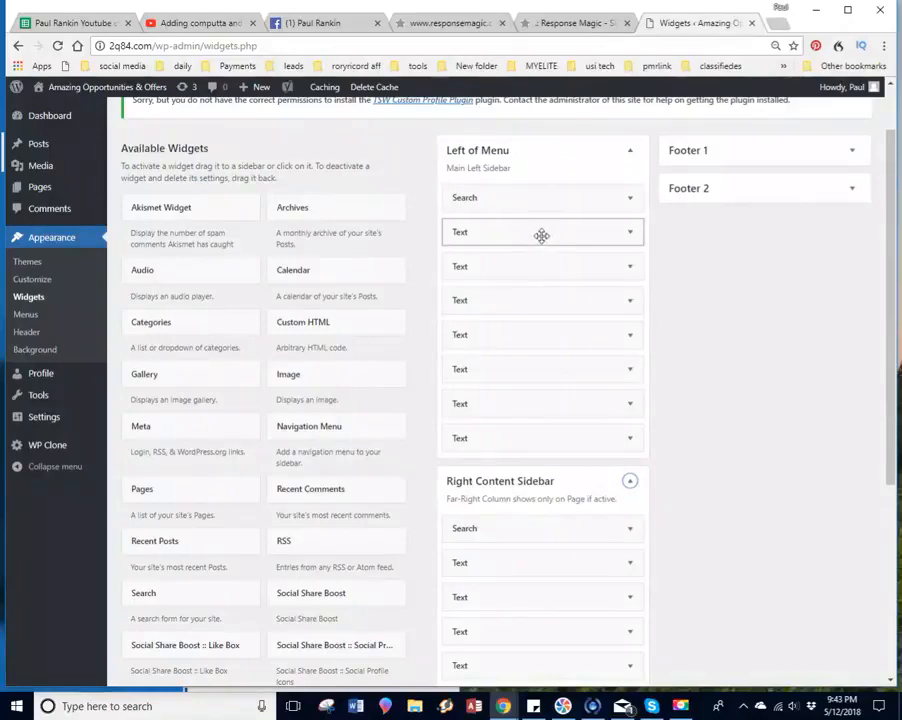
pyautogui.scroll(-1, 531, 490)
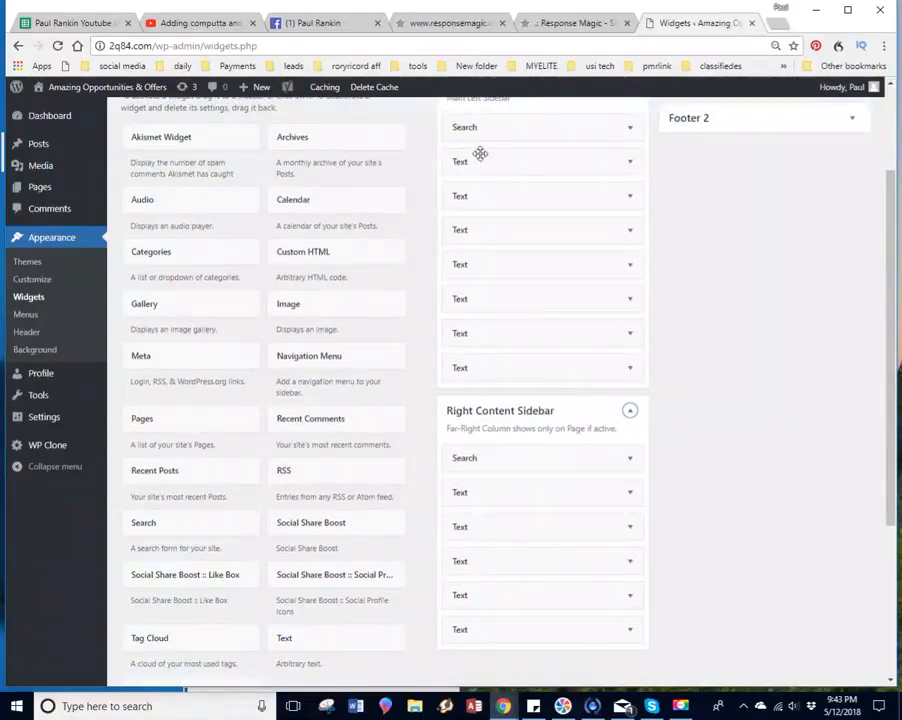
# - Open the first Text widget in the Right Content Sidebar and view its sign-up form content
pyautogui.click(630, 492)
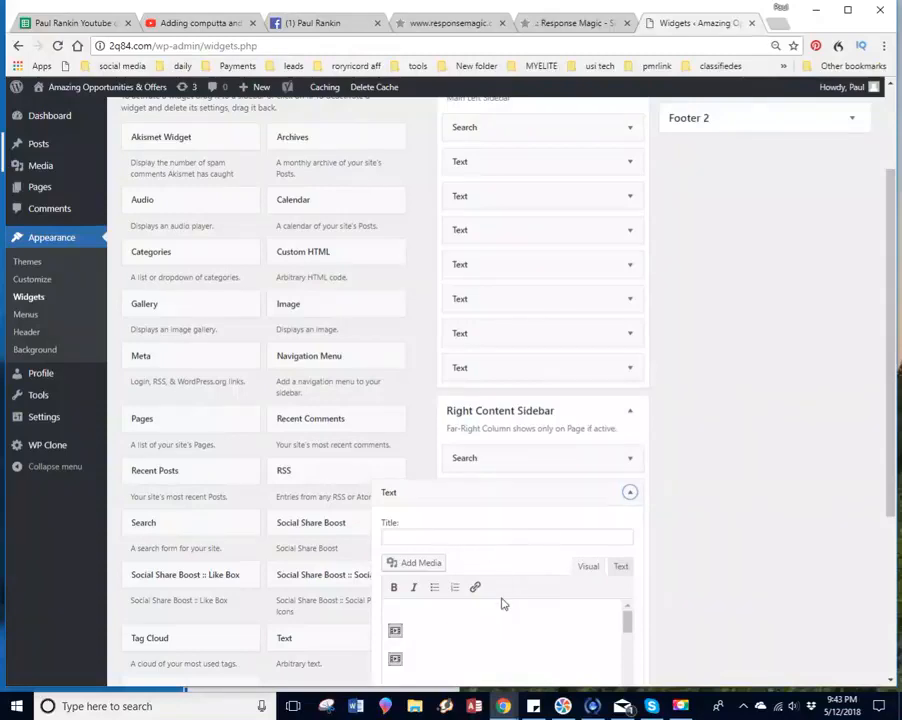
pyautogui.scroll(-3, 534, 537)
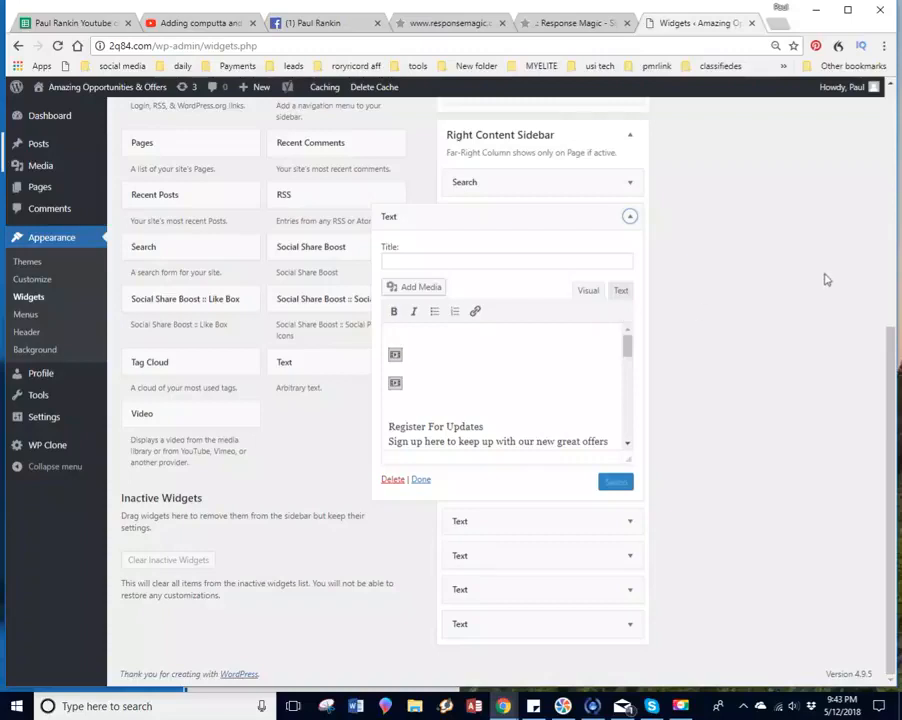
pyautogui.click(790, 269)
pyautogui.click(680, 705)
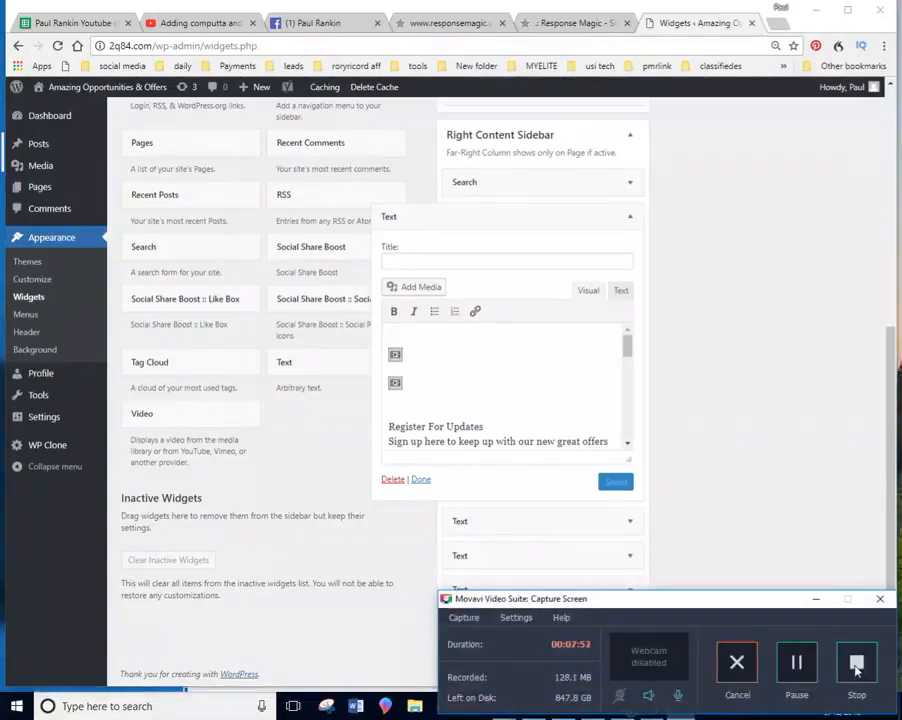
pyautogui.click(545, 22)
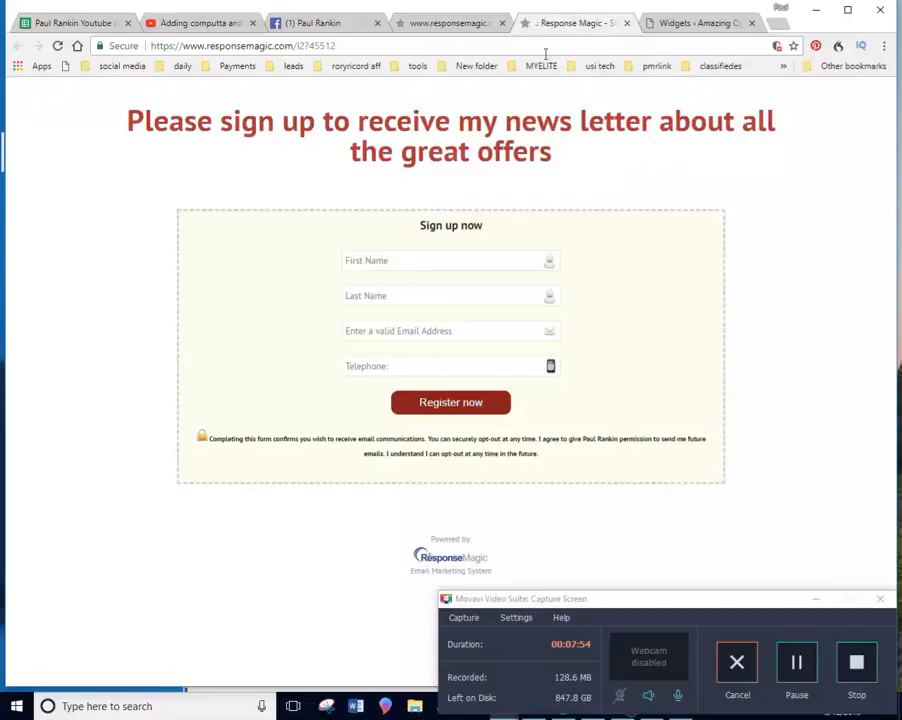